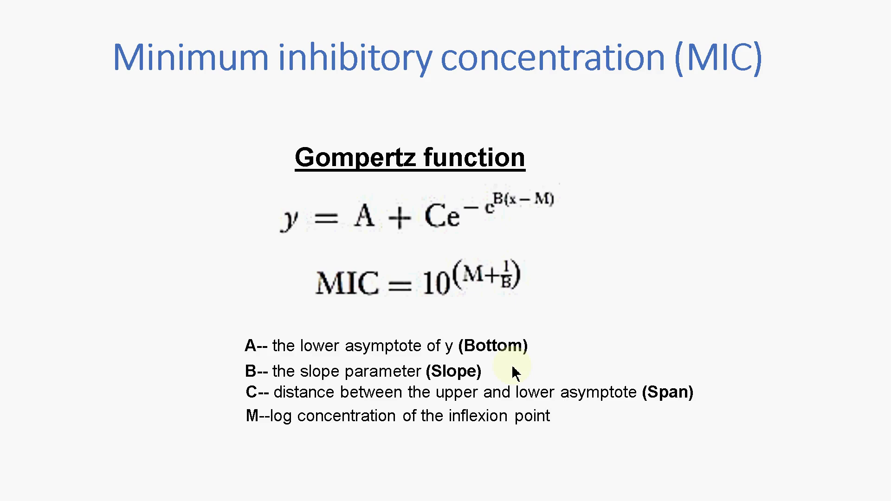
# - Switch to GraphPad Prism and create an XY table with numeric X values and a single Y value for each point
pyautogui.hotkey('alt', 'Tab')
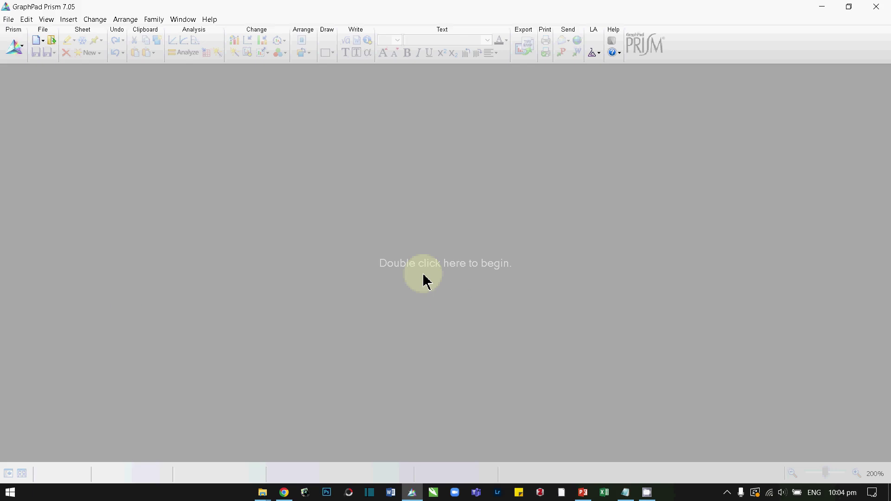
pyautogui.doubleClick(424, 275)
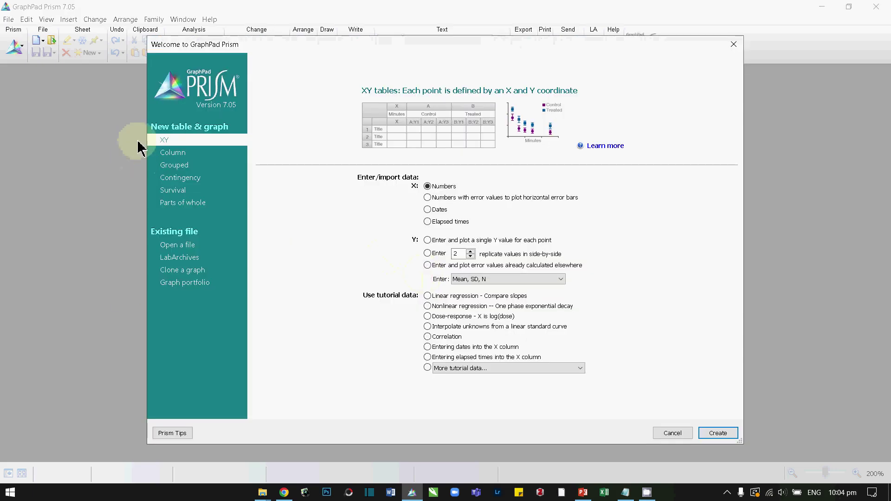
pyautogui.click(427, 240)
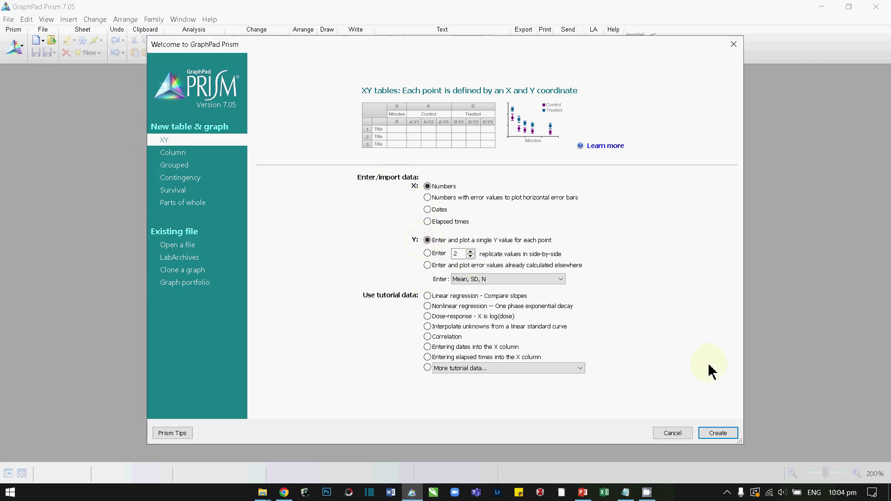
pyautogui.click(715, 433)
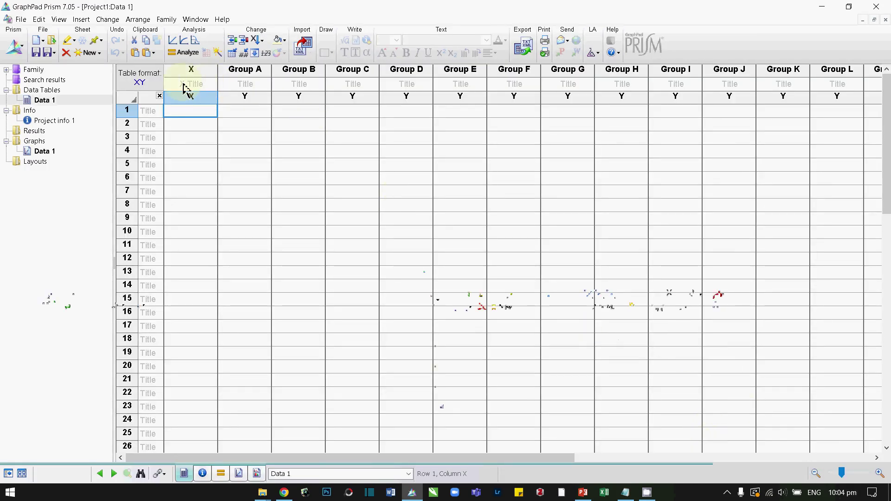
# - Paste the copied log(Concentration) and Bacterial Number data, including headings, into the table starting at the X column title
pyautogui.click(183, 84)
pyautogui.rightClick(183, 85)
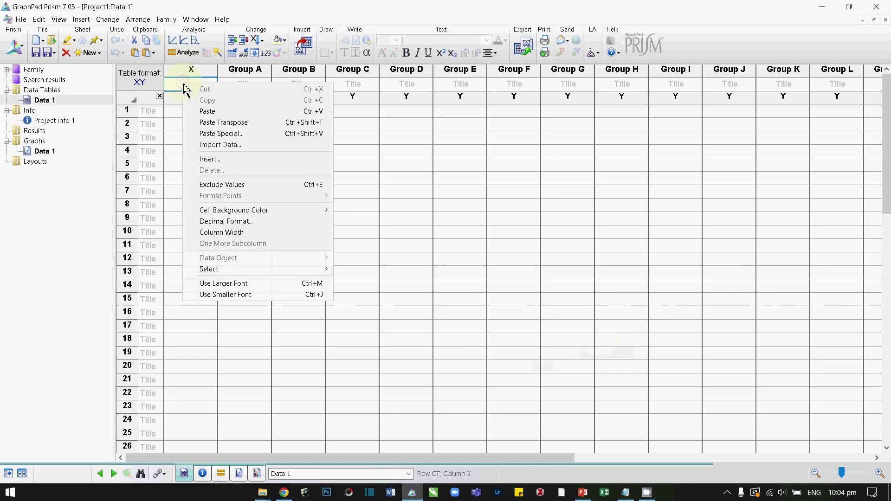
pyautogui.click(214, 111)
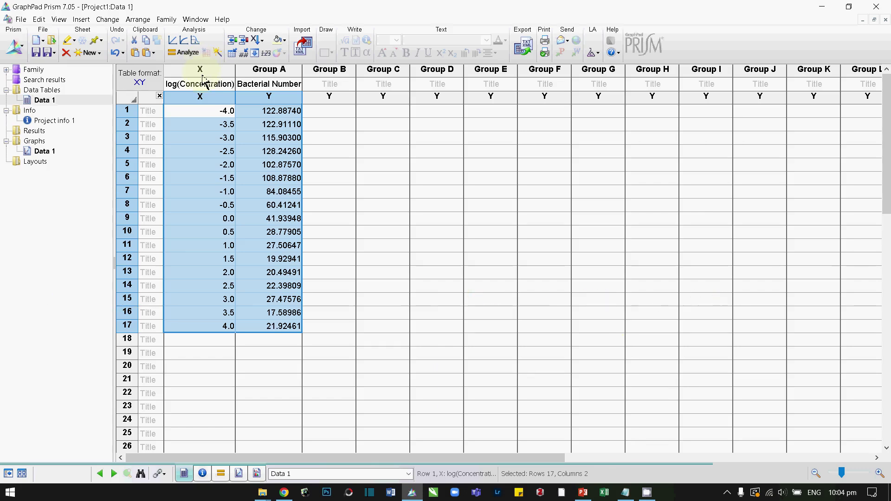
pyautogui.click(190, 367)
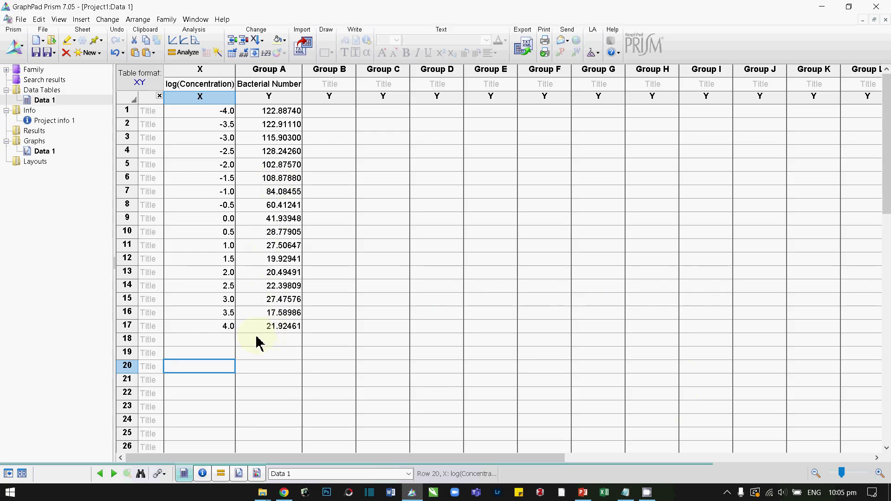
# - Open the Data 1 graph and plot it as an XY graph with points only
pyautogui.click(42, 152)
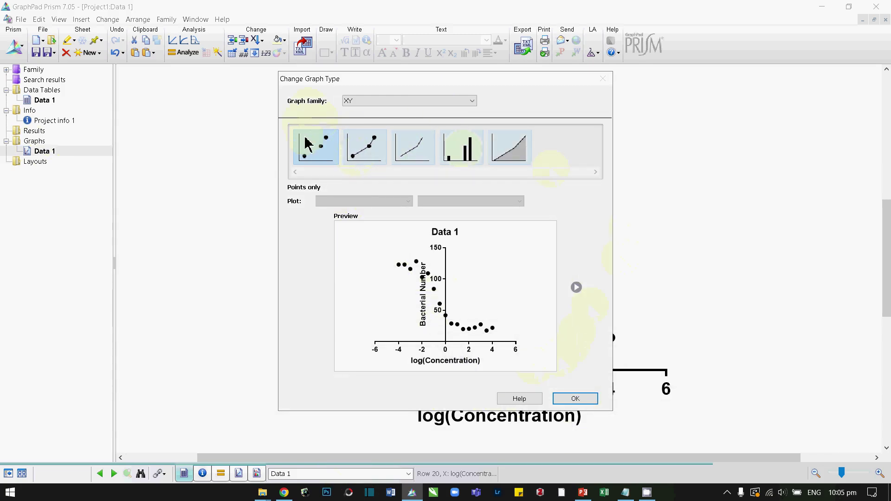
pyautogui.click(309, 144)
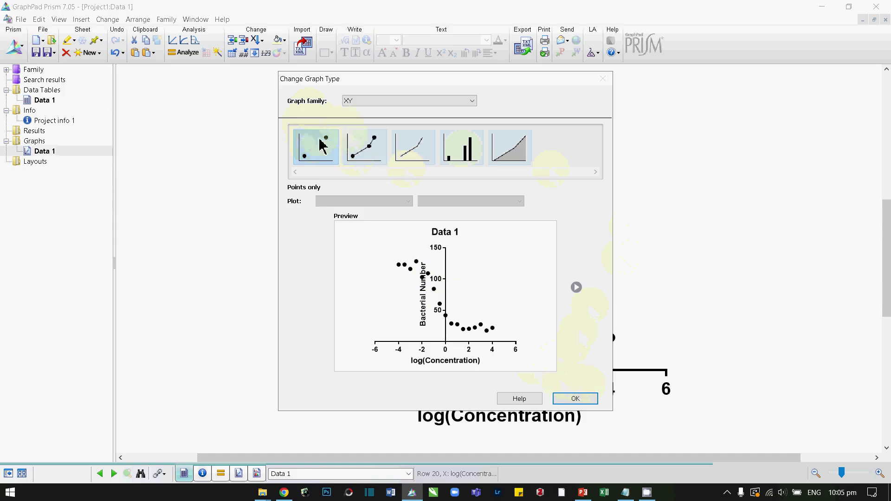
pyautogui.click(586, 399)
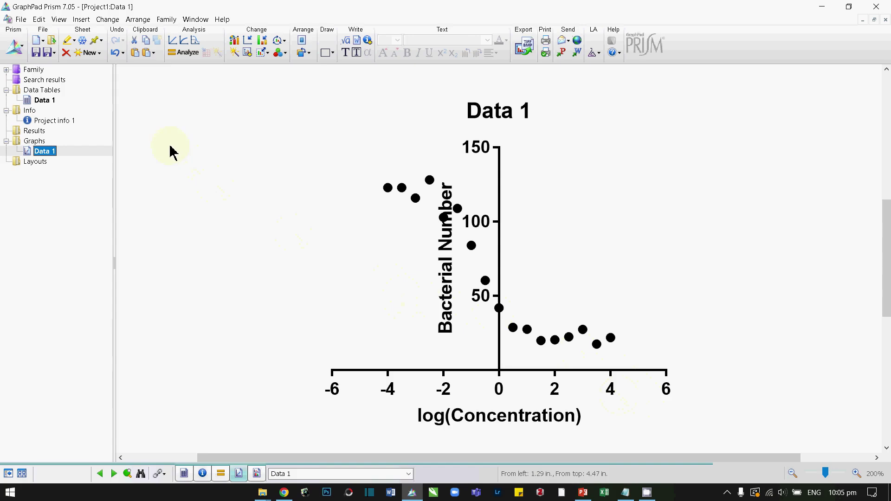
# - Start a nonlinear regression (curve fit) analysis of the Bacterial Number data set in Data 1
pyautogui.click(178, 53)
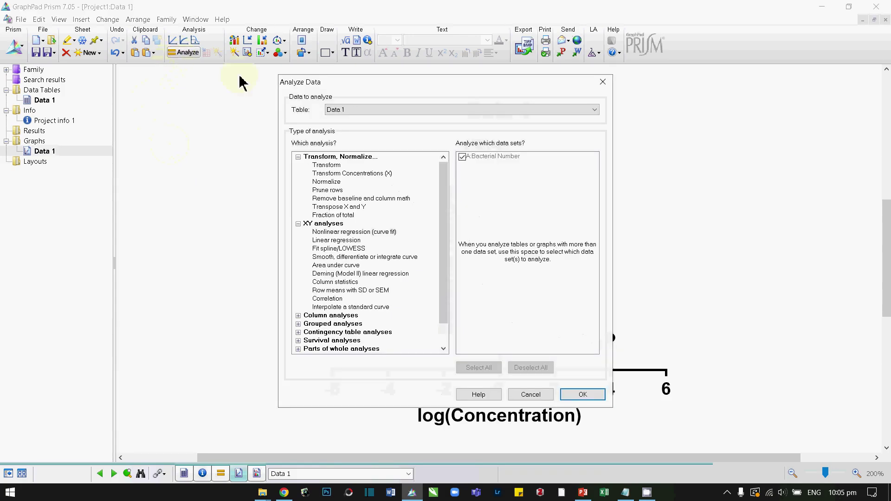
pyautogui.click(361, 232)
pyautogui.click(583, 396)
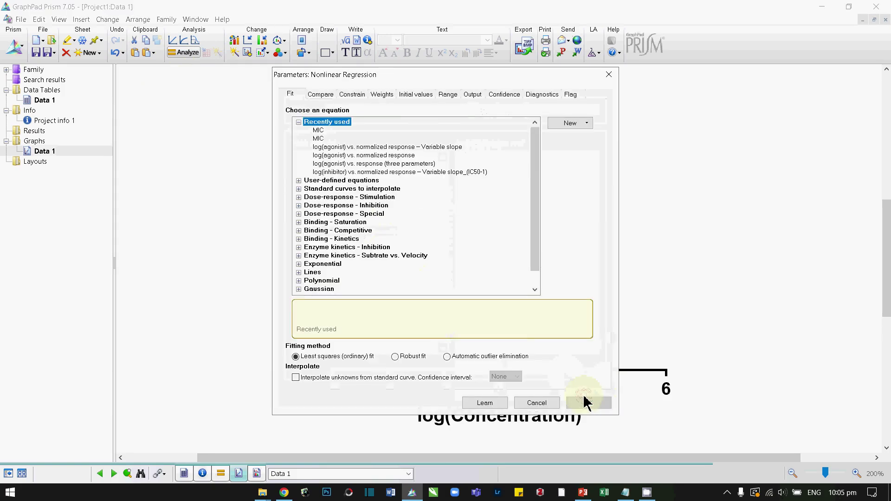
# - Create a new user-defined explicit equation for the fit and name it MIC Gompertz
pyautogui.click(570, 124)
pyautogui.click(564, 138)
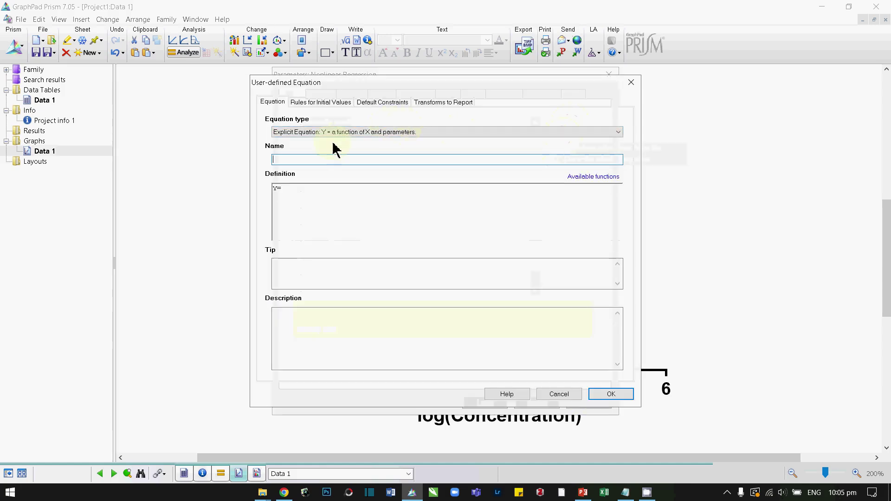
pyautogui.write('MIC')
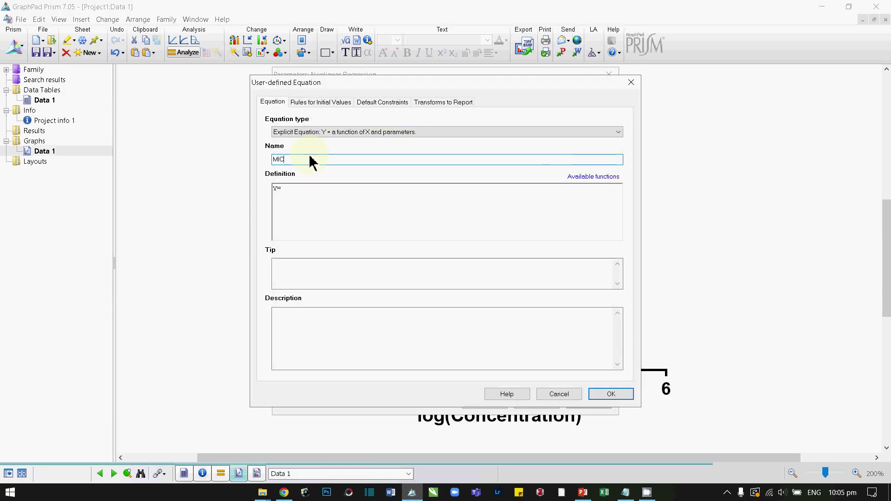
pyautogui.write(' gompertz')
pyautogui.click(288, 161)
pyautogui.write('G')
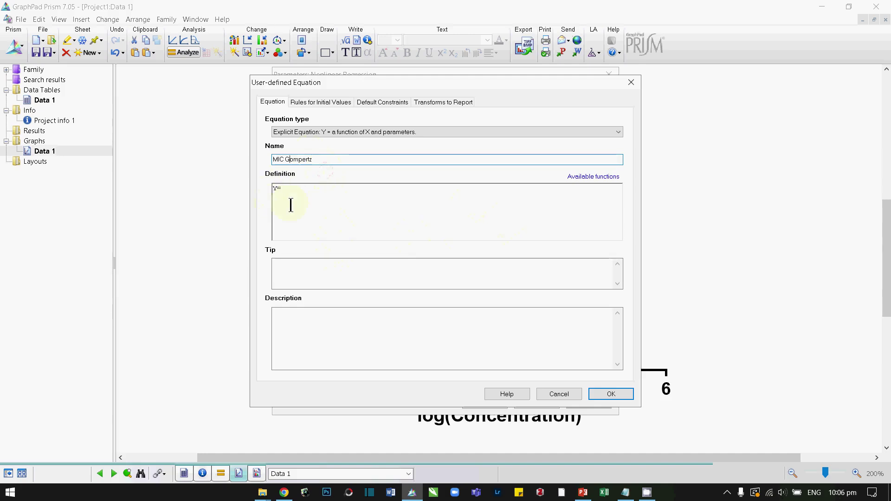
# - Replace the equation definition with the Notepad lines M=logMIC - 1/Slope and Y= Bottom + Span*exp(-1*exp(Slope*(X-M)))
pyautogui.click(285, 190)
pyautogui.click(630, 475)
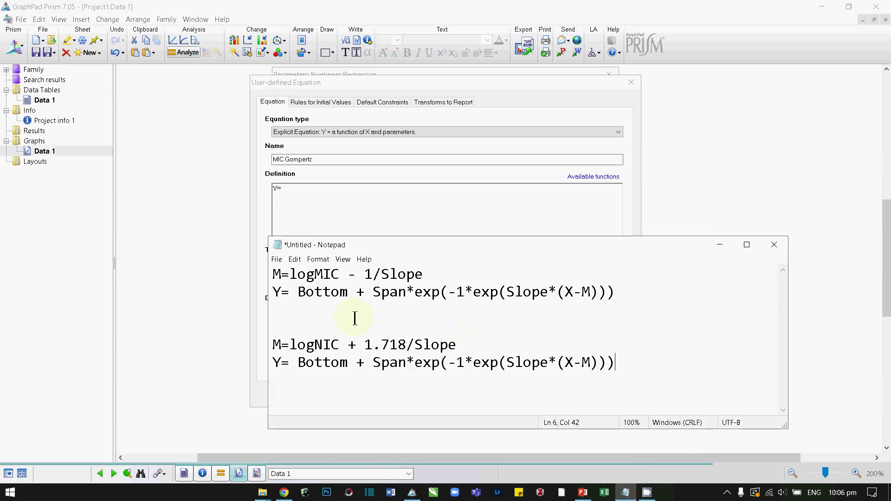
pyautogui.moveTo(273, 274); pyautogui.dragTo(620, 299)
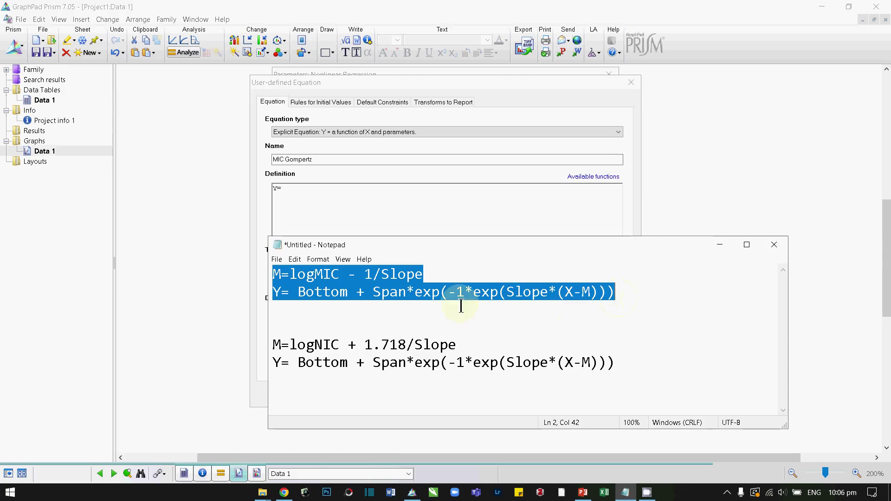
pyautogui.rightClick(371, 281)
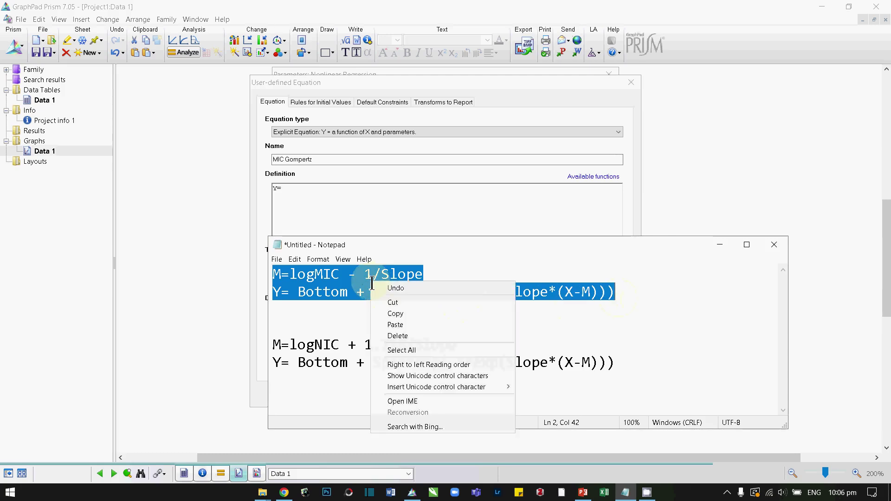
pyautogui.click(394, 316)
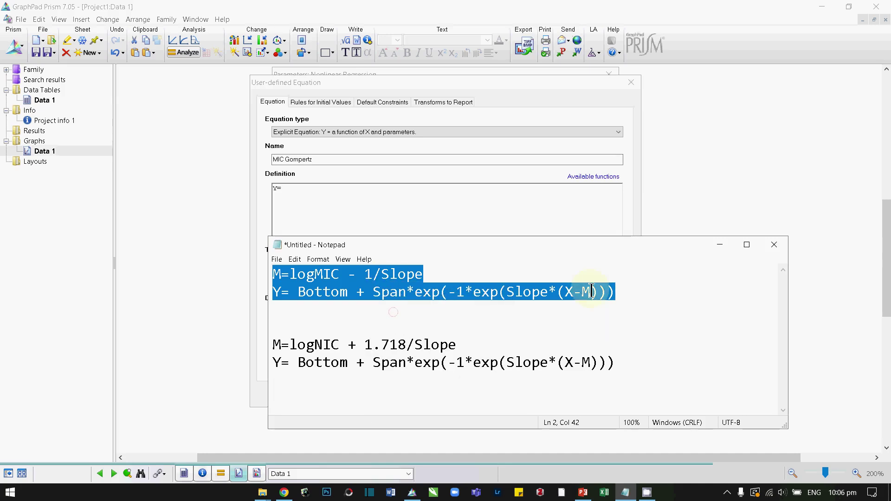
pyautogui.click(722, 248)
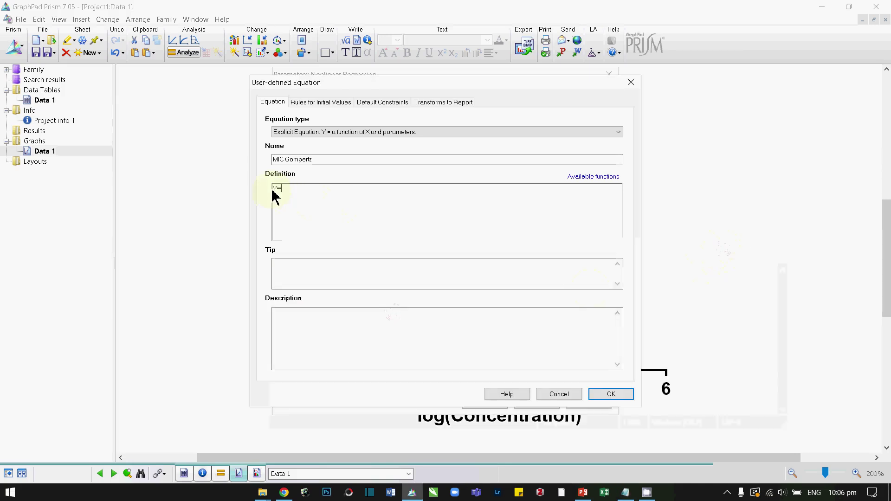
pyautogui.moveTo(274, 189); pyautogui.dragTo(291, 191)
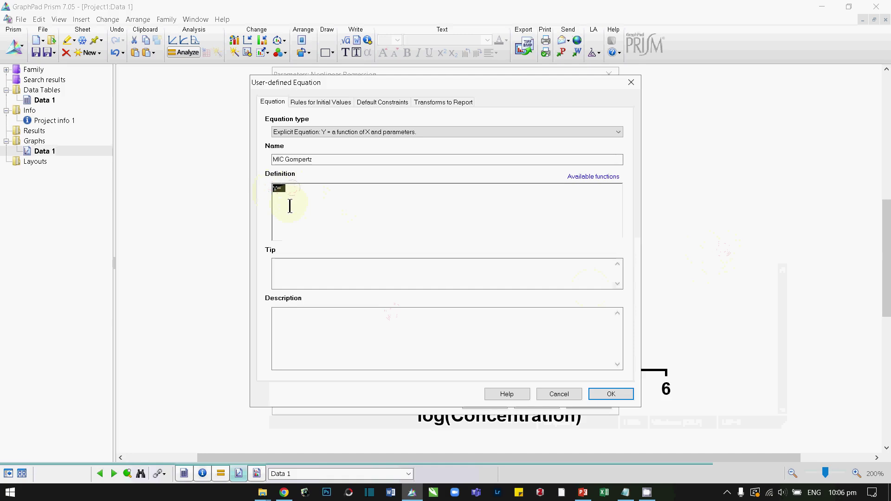
pyautogui.hotkey('ctrl', 'v')
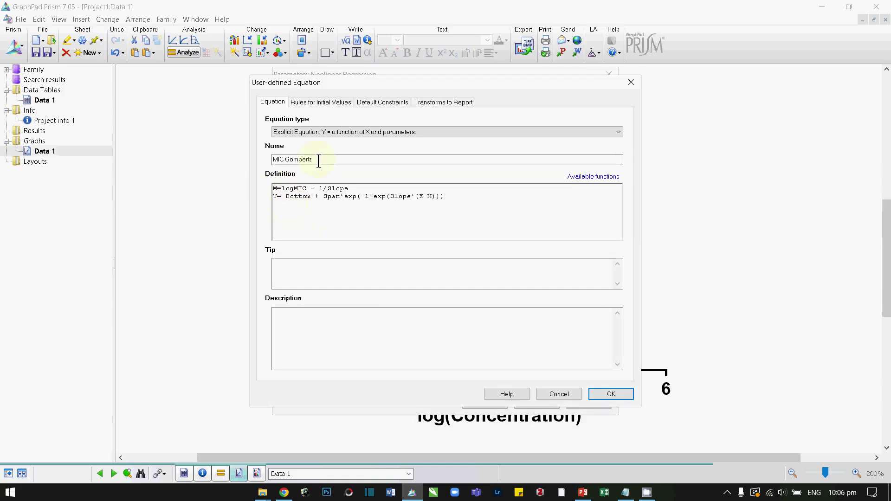
# - Set the initial value of logMIC to 1 with the rule *(Value of X at YMID)
pyautogui.click(319, 103)
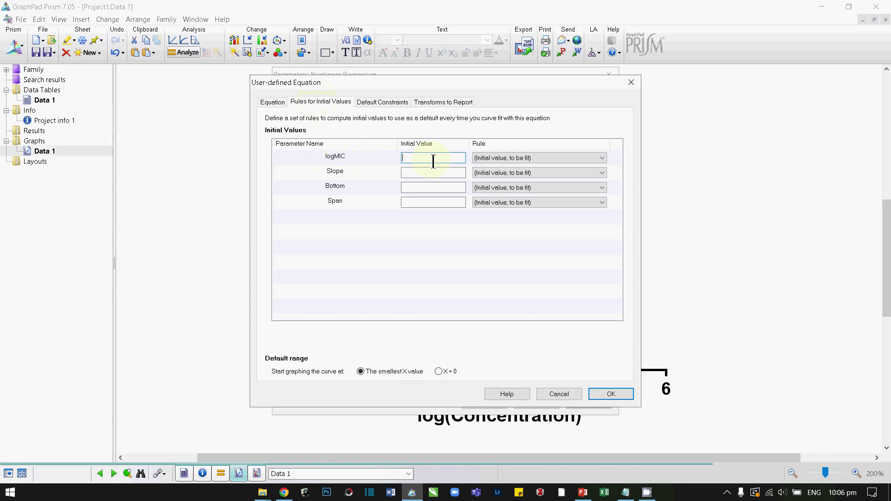
pyautogui.write('1')
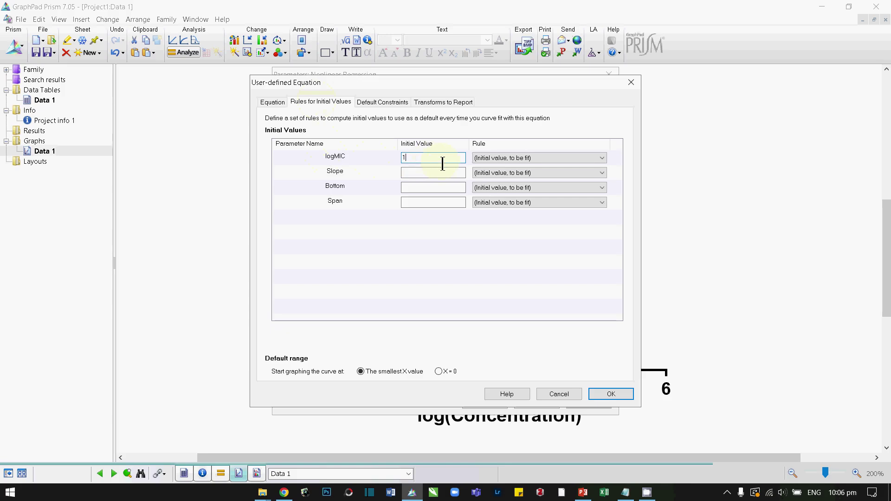
pyautogui.click(555, 159)
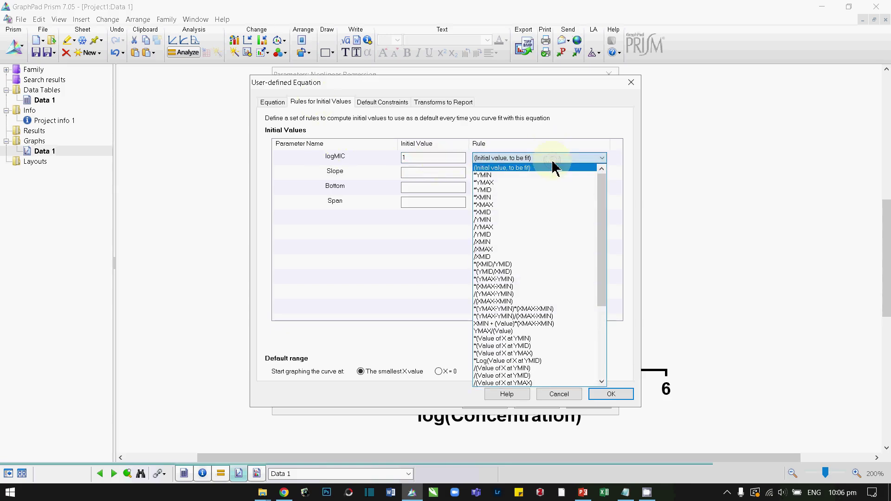
pyautogui.moveTo(603, 190); pyautogui.dragTo(595, 247)
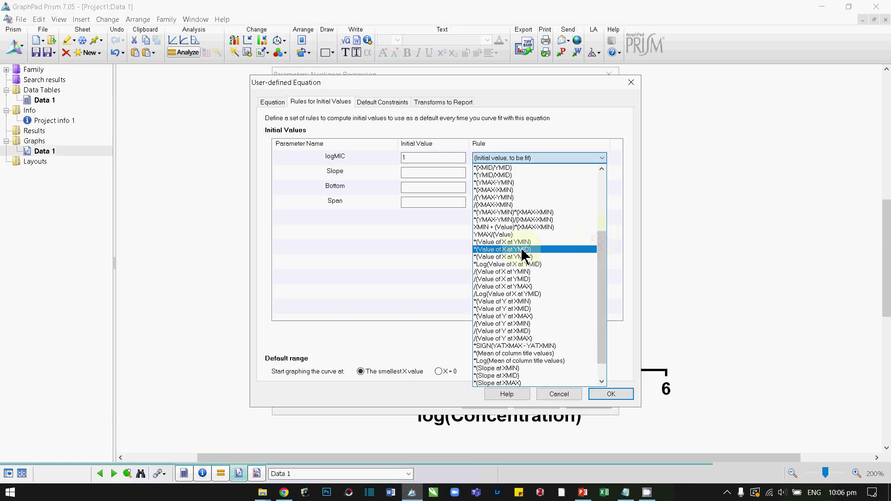
pyautogui.click(522, 250)
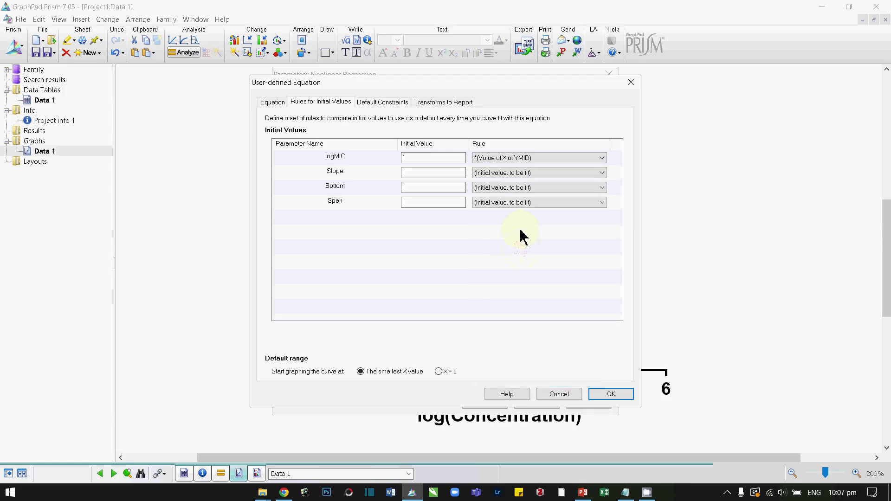
# - Set the initial values of Slope, Bottom and Span to 1
pyautogui.click(413, 173)
pyautogui.write('1')
pyautogui.click(422, 186)
pyautogui.write('1')
pyautogui.click(420, 203)
pyautogui.write('1')
# - Set the initial value rule of Bottom to *YMIN and that of Span to *(YMAX-YMIN)
pyautogui.click(559, 189)
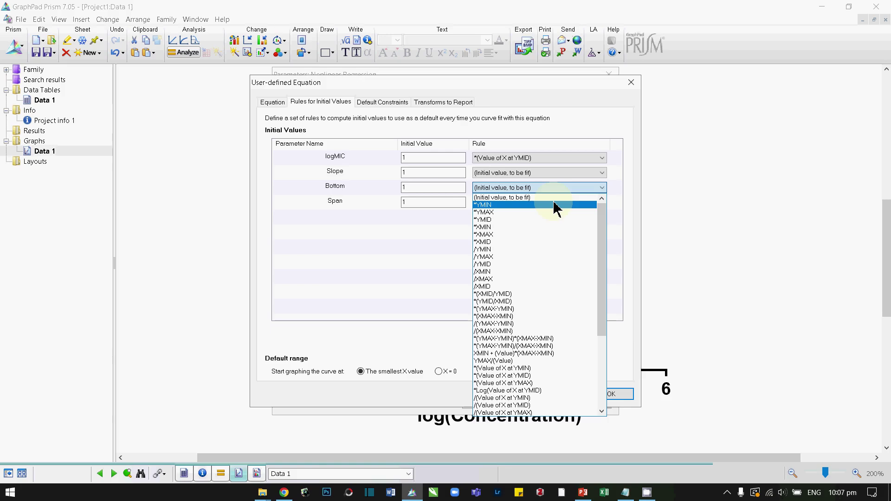
pyautogui.click(557, 205)
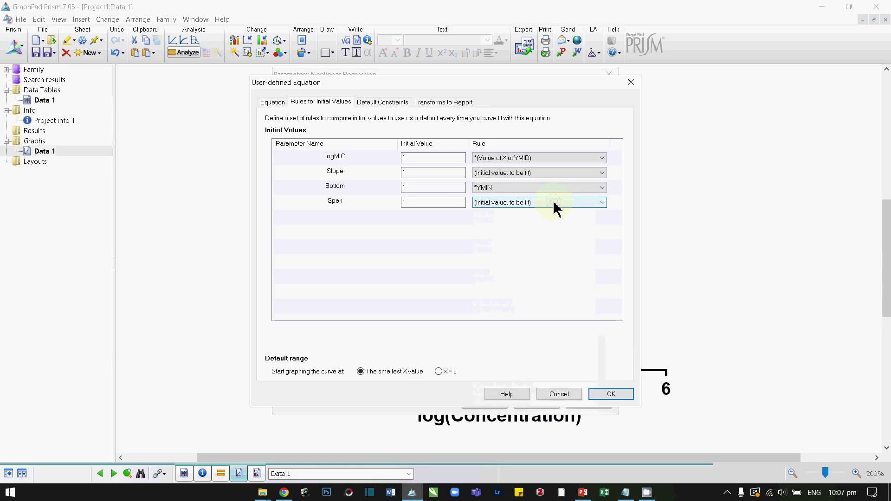
pyautogui.click(481, 204)
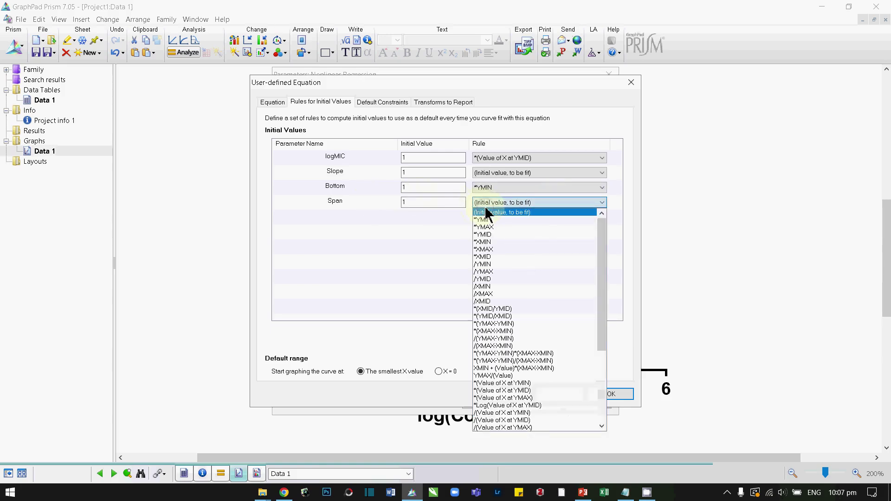
pyautogui.click(517, 324)
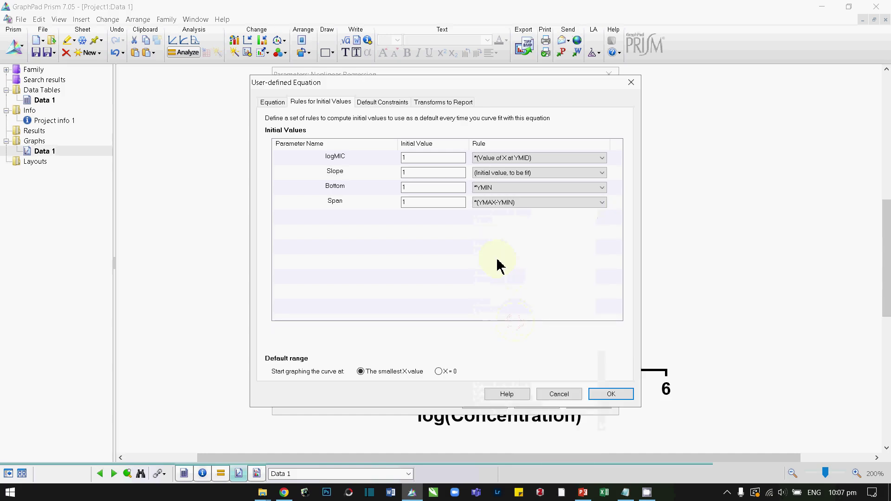
# - Keep the default constraints unset and define a reported transform named MIC equal to 10^LogMIC
pyautogui.click(379, 102)
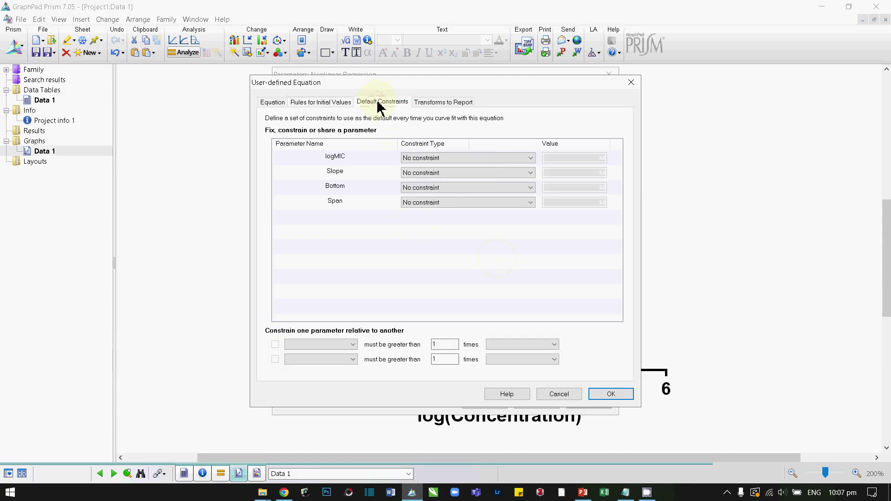
pyautogui.click(439, 105)
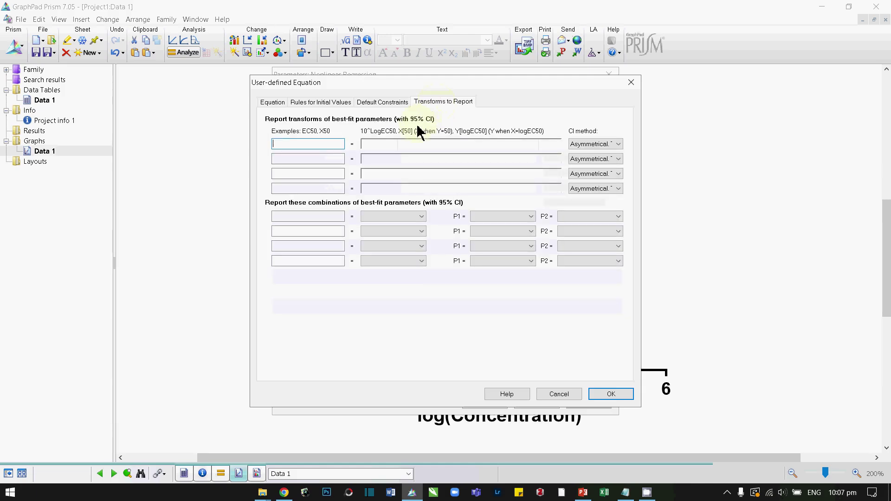
pyautogui.click(324, 146)
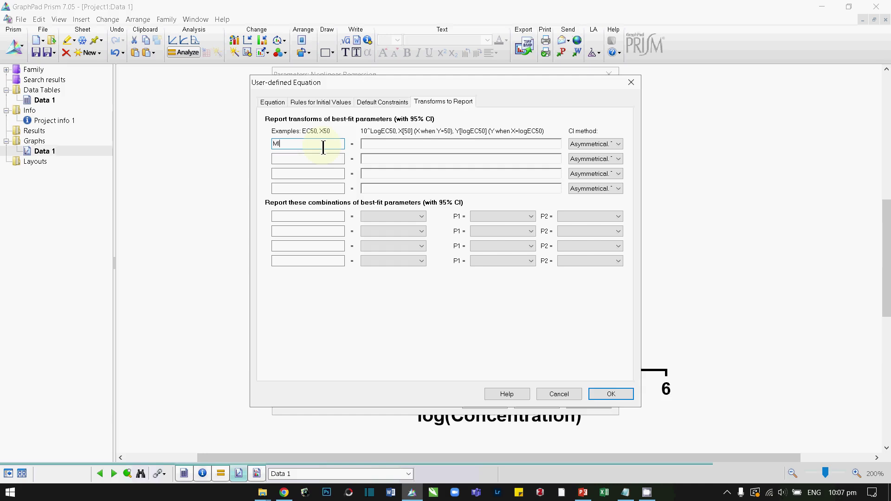
pyautogui.press('Tab')
pyautogui.write('10')
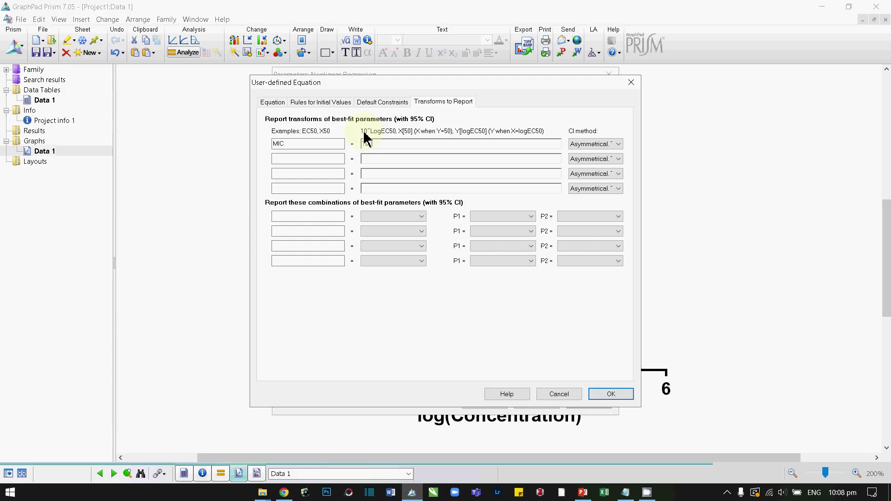
pyautogui.write('g')
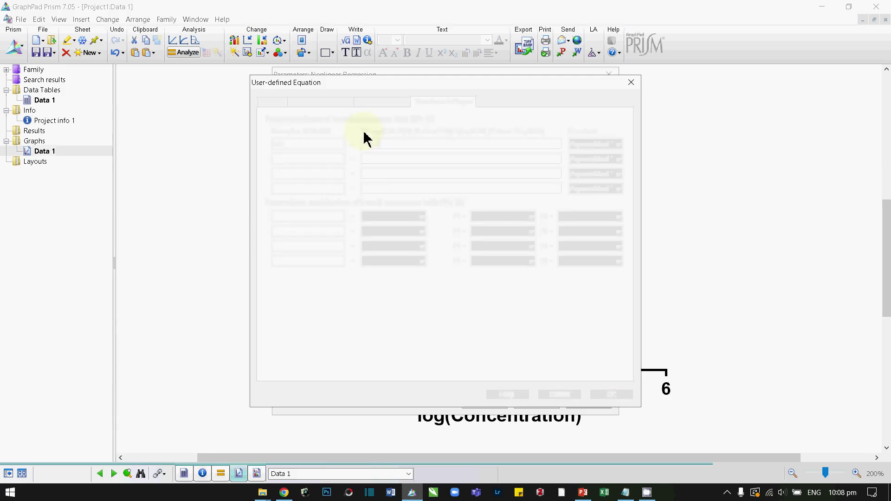
pyautogui.write('MIC')
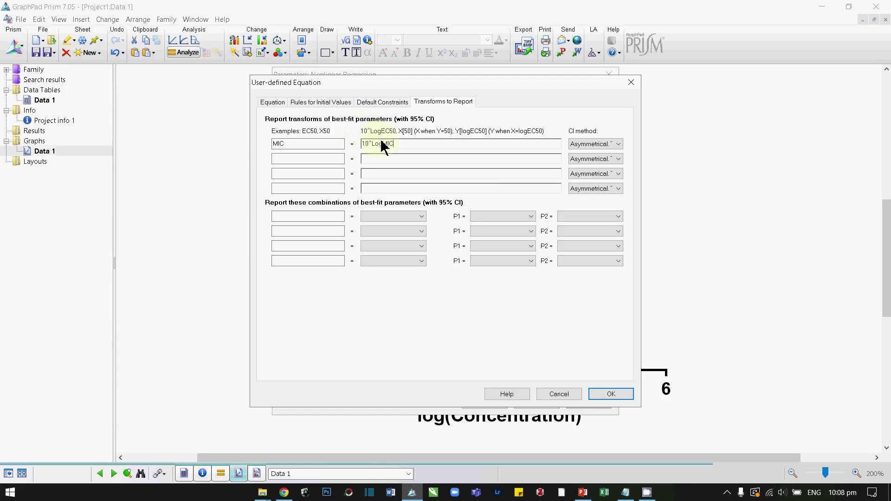
# - Check the parameter name against the constraints, correct the MIC transform to 10^logMIC and save the equation
pyautogui.click(382, 103)
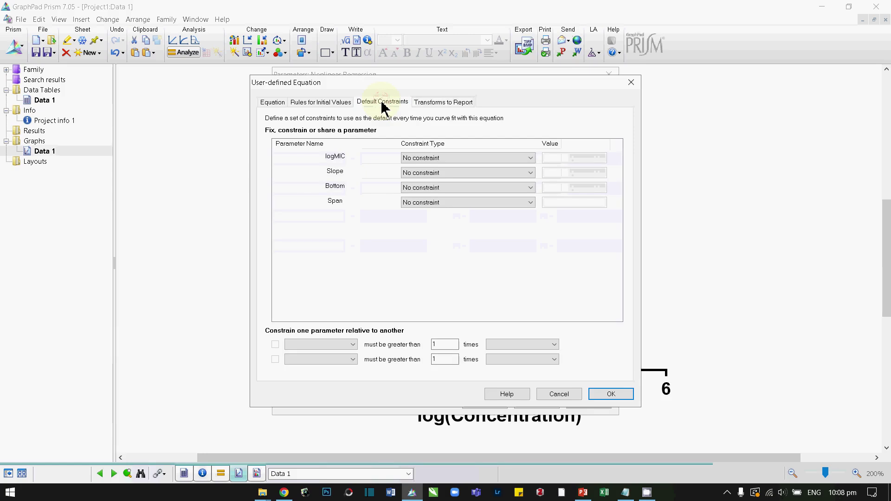
pyautogui.click(427, 102)
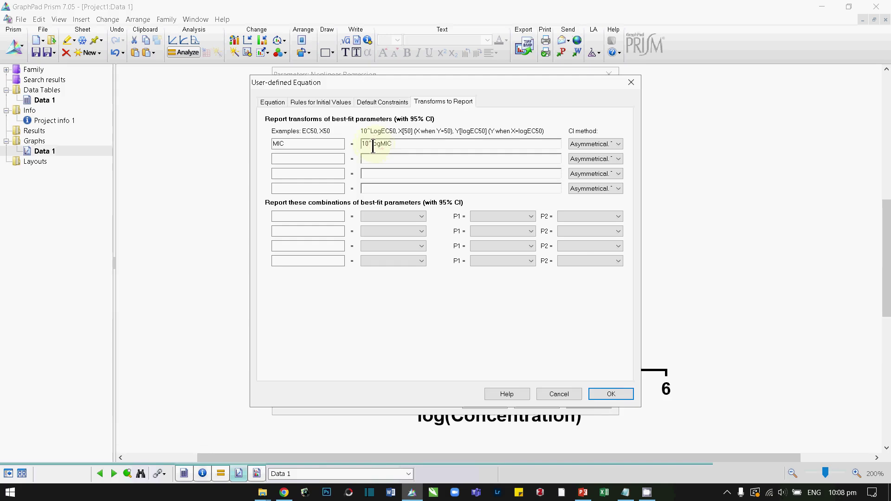
pyautogui.click(598, 396)
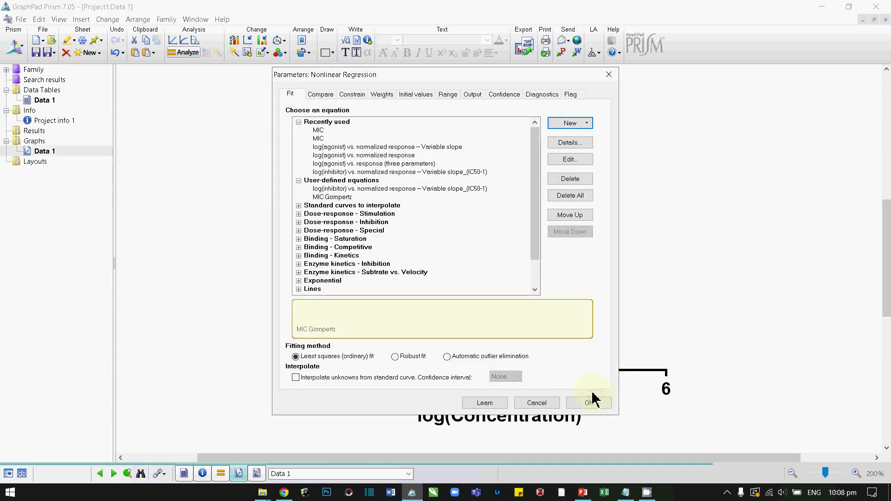
# - Fit the data with the user-defined MIC Gompertz equation and open the Nonlin fit of Data 1 results
pyautogui.click(332, 197)
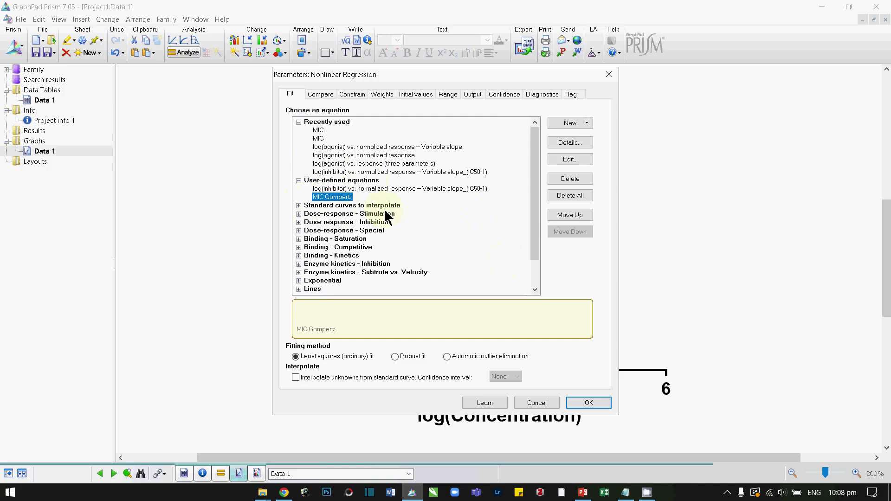
pyautogui.click(595, 406)
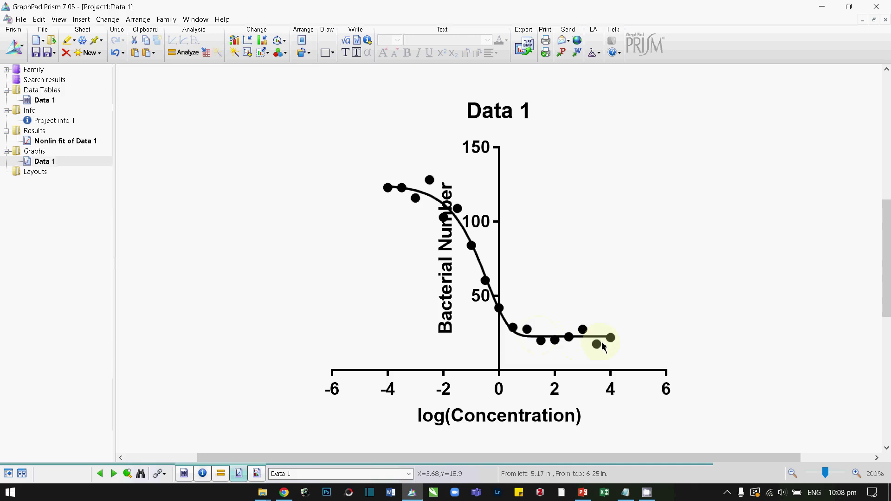
pyautogui.rightClick(59, 144)
pyautogui.click(59, 144)
pyautogui.rightClick(59, 144)
pyautogui.click(60, 143)
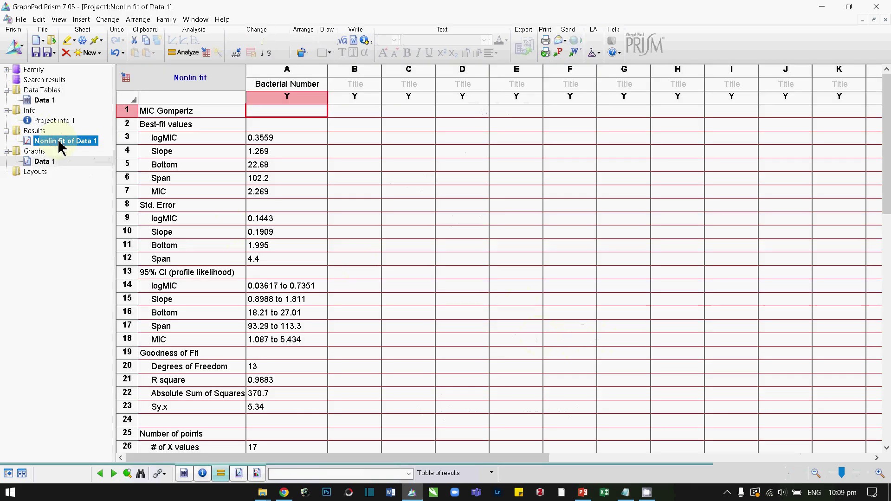
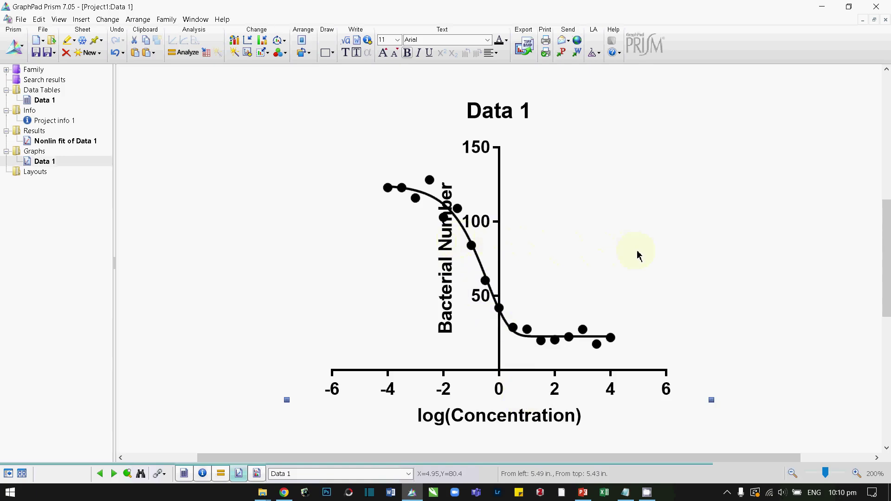
# - Set the number format of the graph's X axis to Power of 10
pyautogui.doubleClick(391, 391)
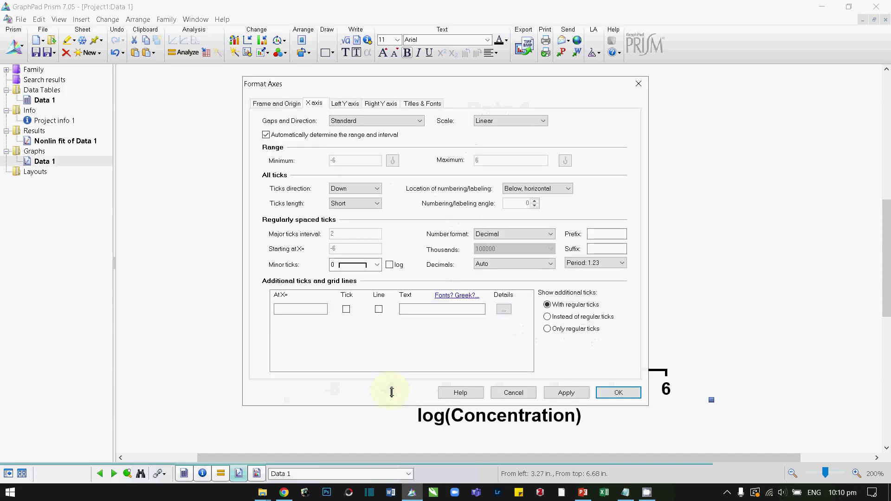
pyautogui.click(539, 237)
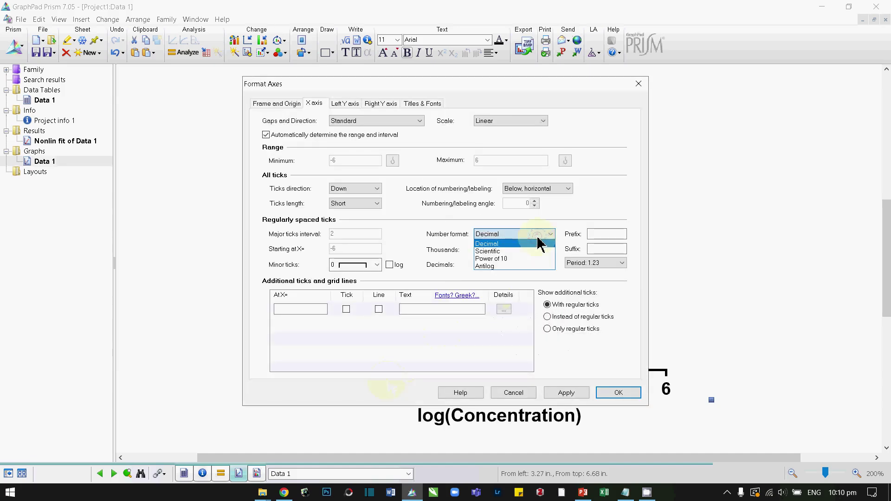
pyautogui.click(532, 260)
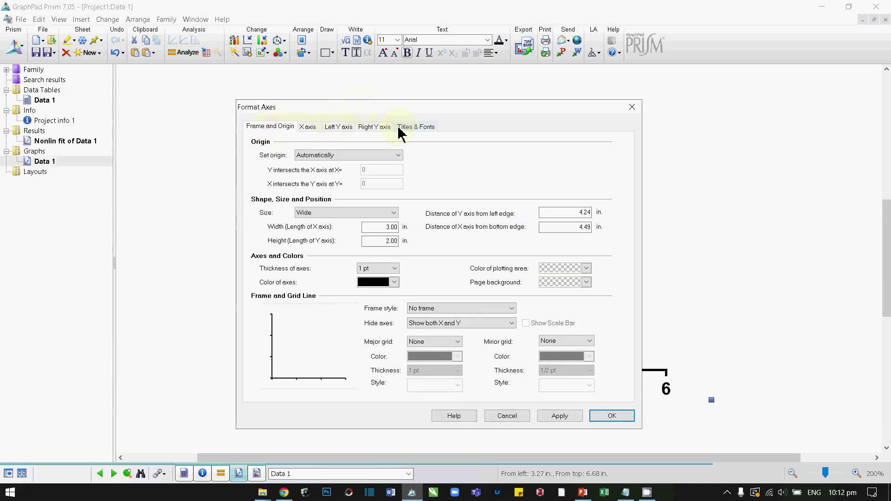
# - Set a custom graph origin so the Y axis intersects the X axis at X = -4
pyautogui.moveTo(410, 111); pyautogui.dragTo(47, 115)
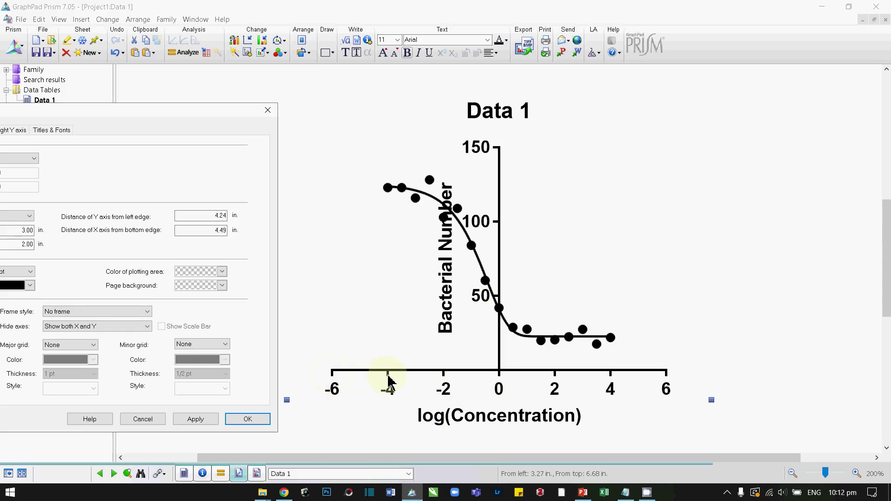
pyautogui.moveTo(203, 118); pyautogui.dragTo(514, 105)
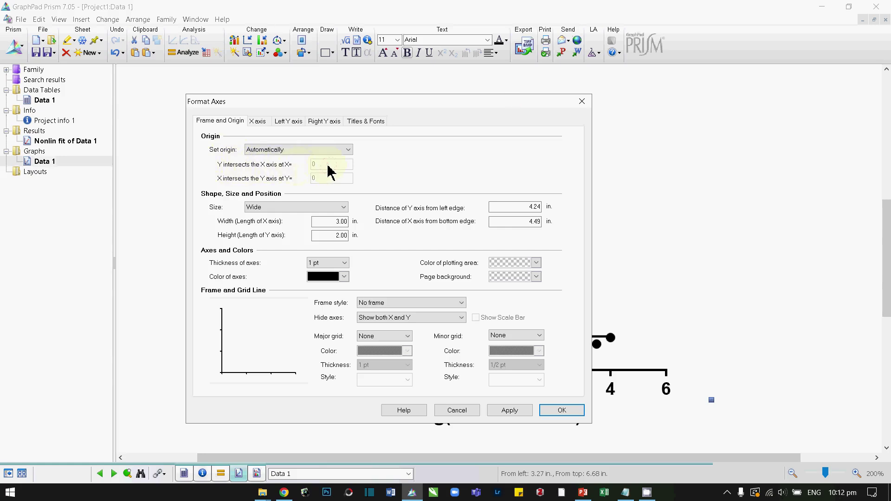
pyautogui.click(309, 149)
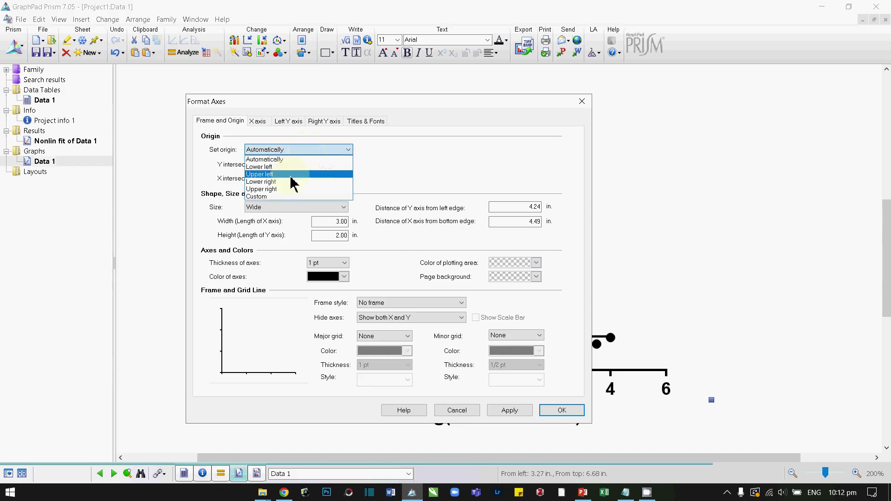
pyautogui.click(282, 197)
pyautogui.click(328, 166)
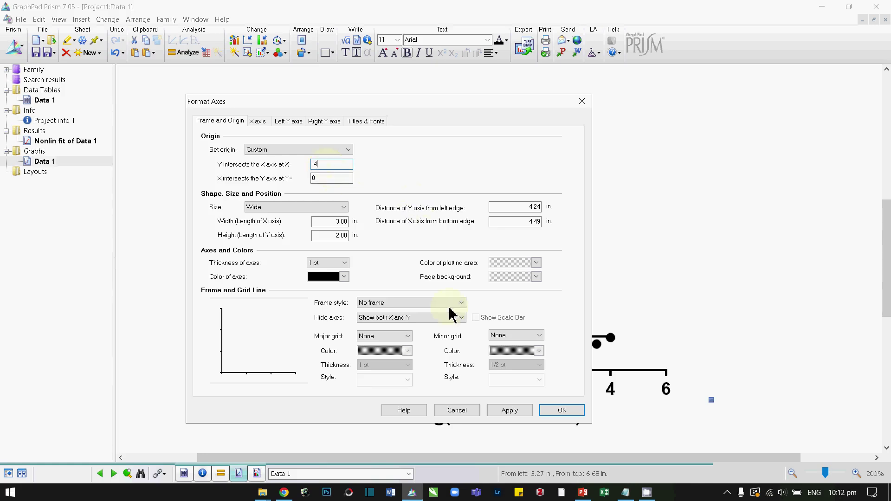
pyautogui.click(508, 411)
pyautogui.moveTo(454, 109); pyautogui.dragTo(120, 114)
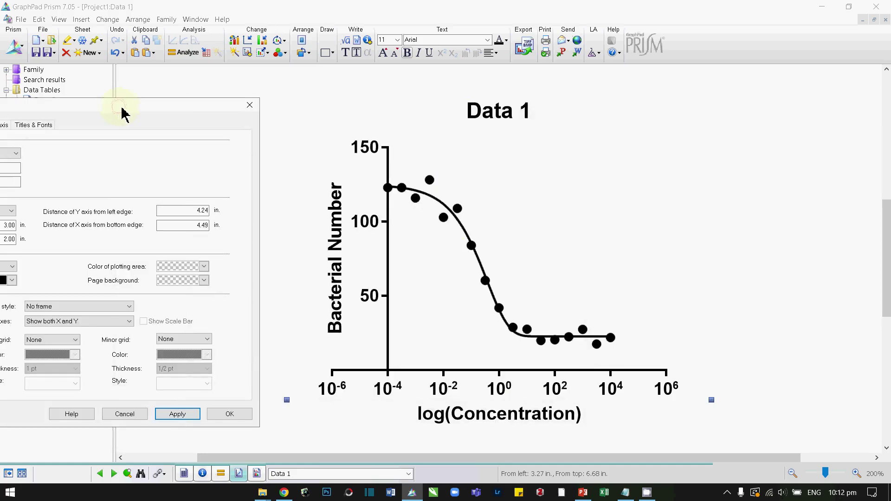
pyautogui.moveTo(126, 114); pyautogui.dragTo(542, 105)
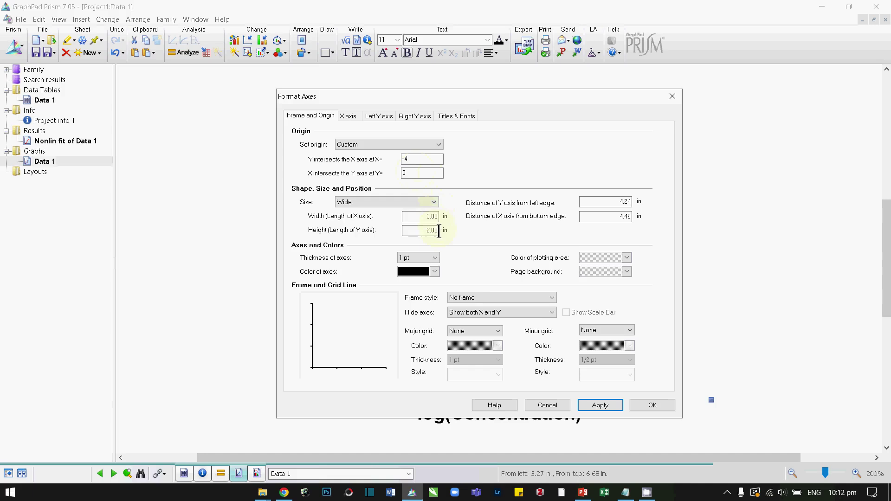
pyautogui.click(639, 411)
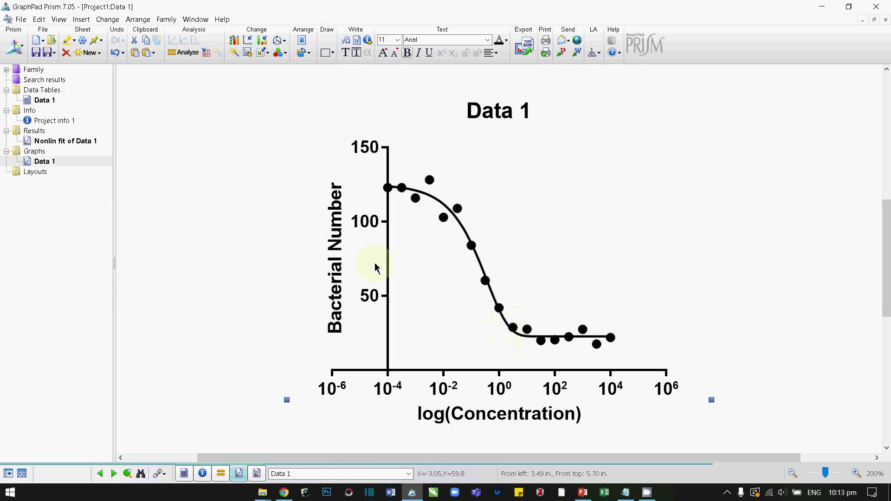
# - Review the Nonlin fit of Data 1 results and open the detailed settings for an additional X-axis tick on the graph
pyautogui.click(52, 142)
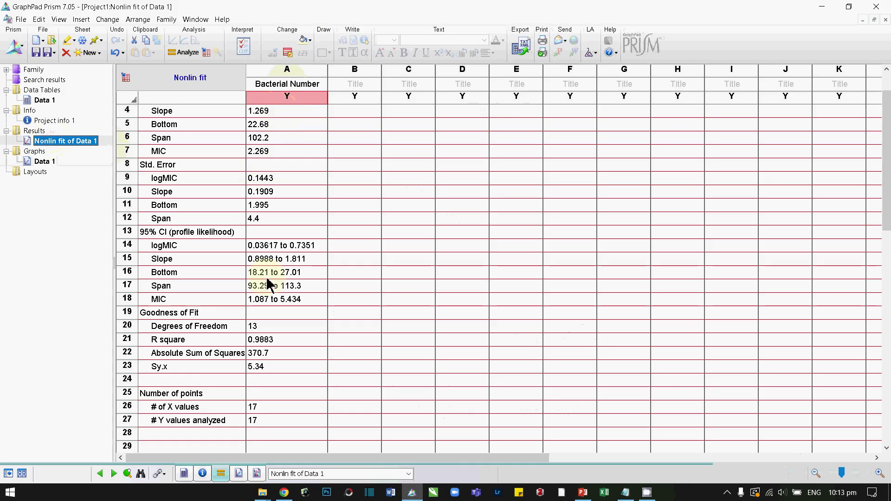
pyautogui.click(35, 163)
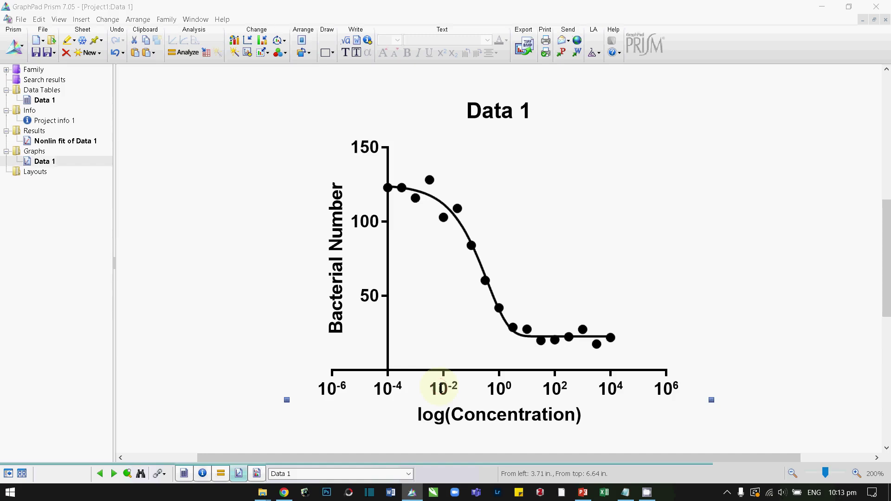
pyautogui.doubleClick(441, 388)
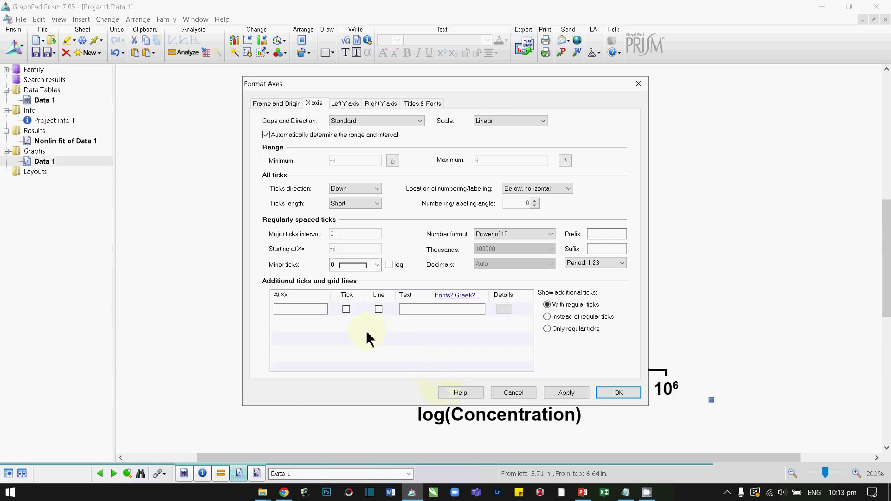
pyautogui.click(280, 310)
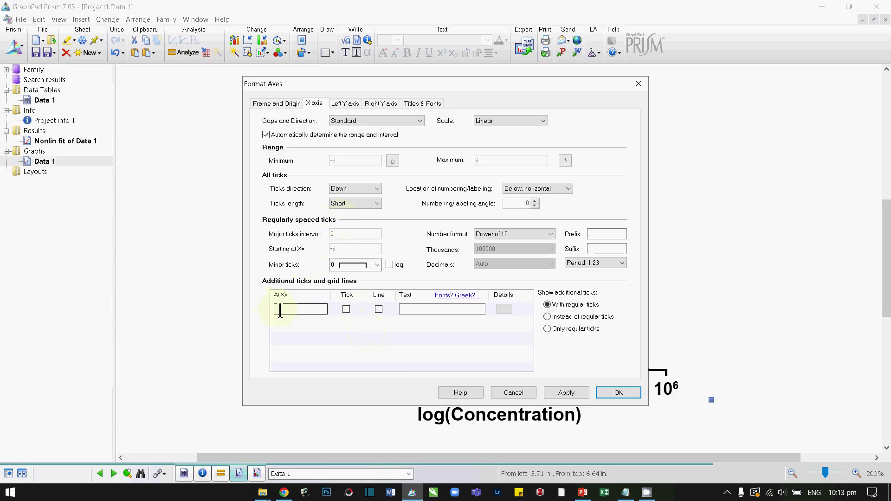
pyautogui.click(379, 310)
pyautogui.click(307, 309)
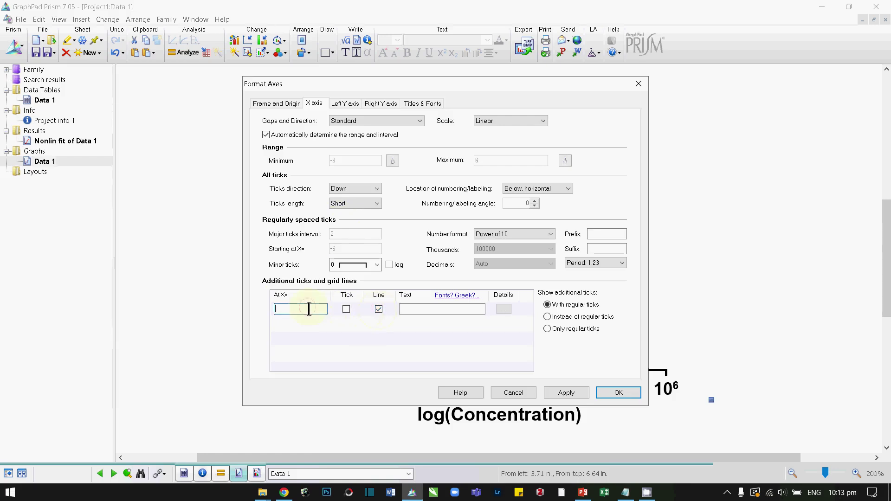
pyautogui.click(502, 309)
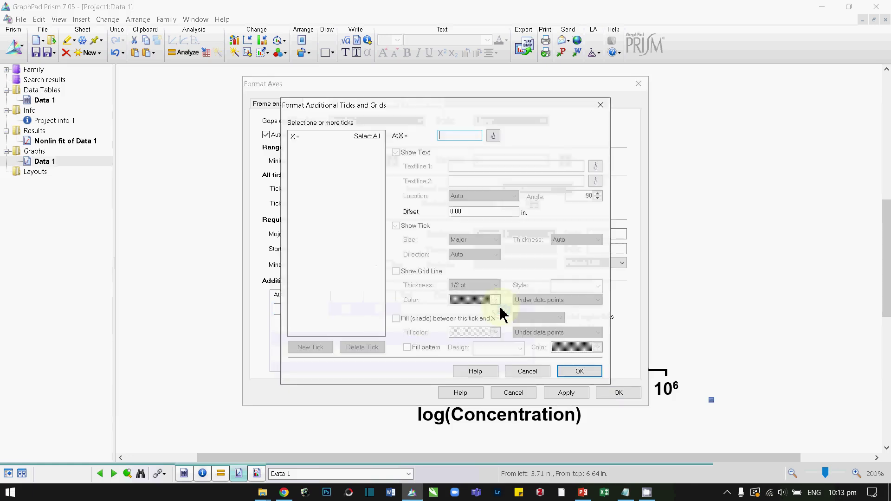
# - Hook the additional tick's X position to the best-fit logMIC value of Bacterial Number and show it as a line without a tick
pyautogui.click(493, 136)
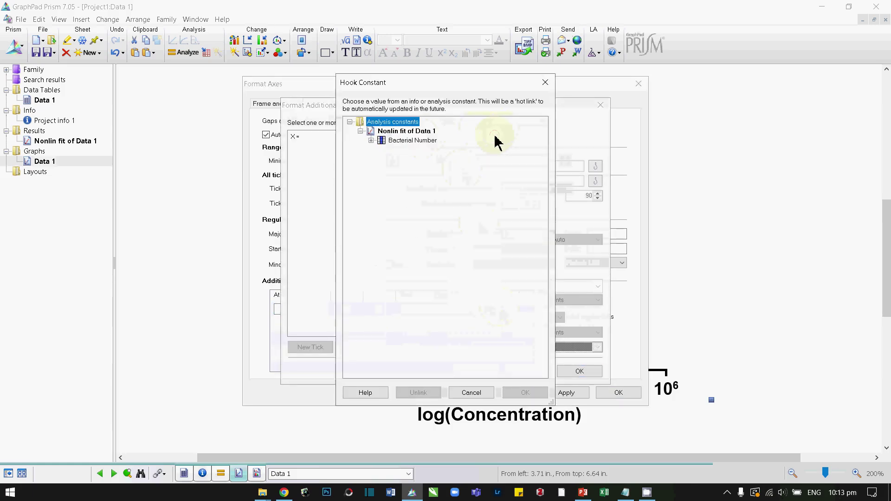
pyautogui.click(371, 140)
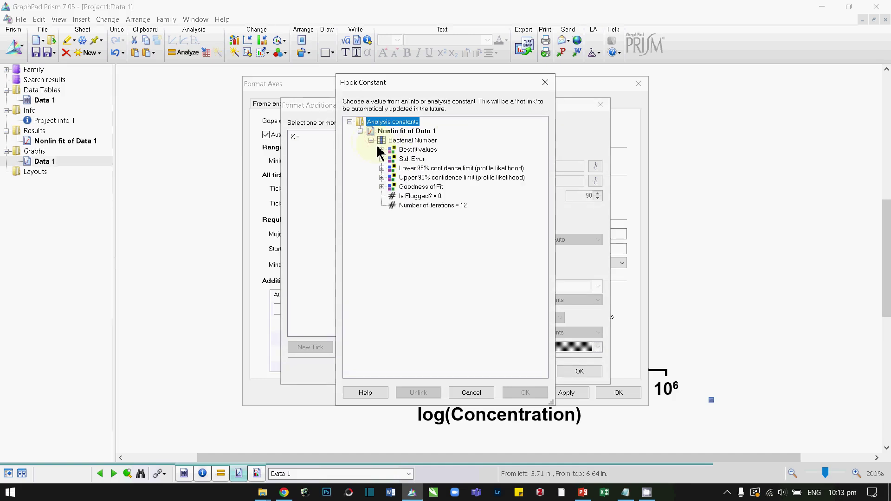
pyautogui.click(381, 150)
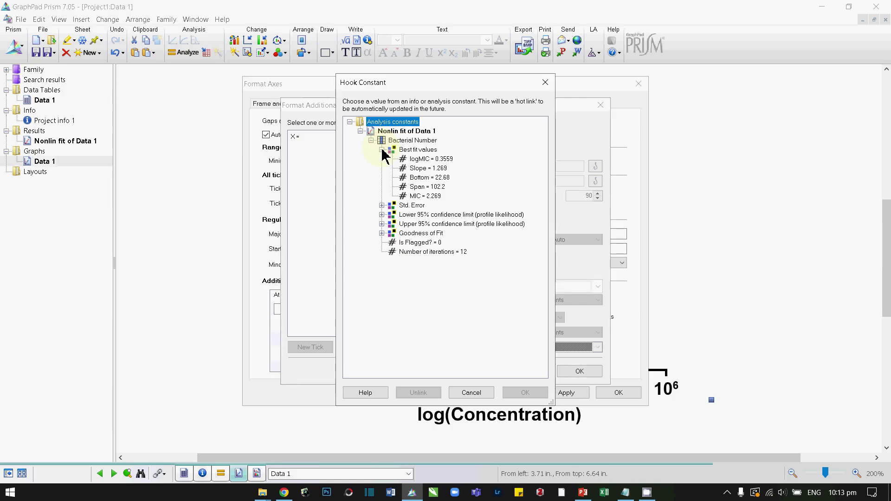
pyautogui.click(442, 159)
pyautogui.doubleClick(441, 159)
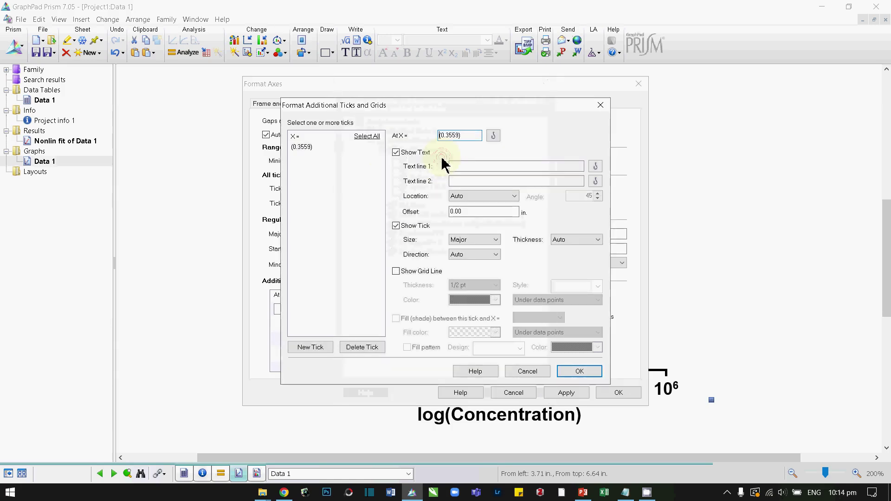
pyautogui.click(562, 371)
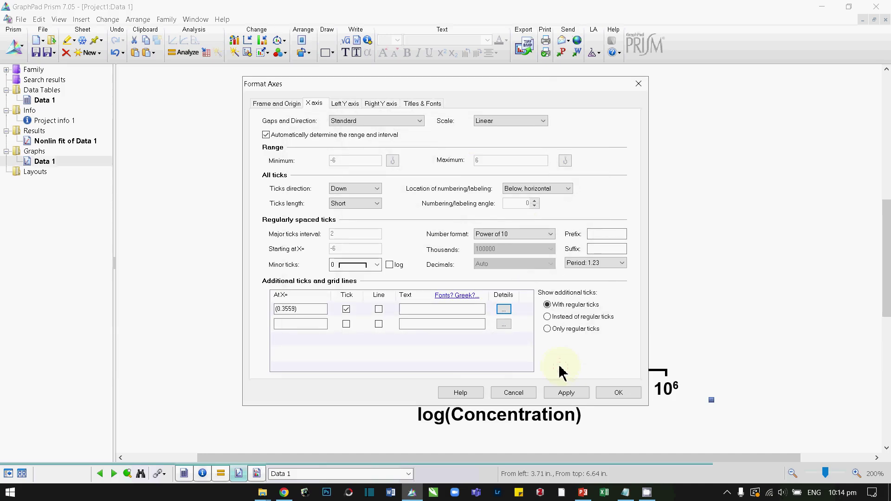
pyautogui.click(379, 309)
pyautogui.click(346, 309)
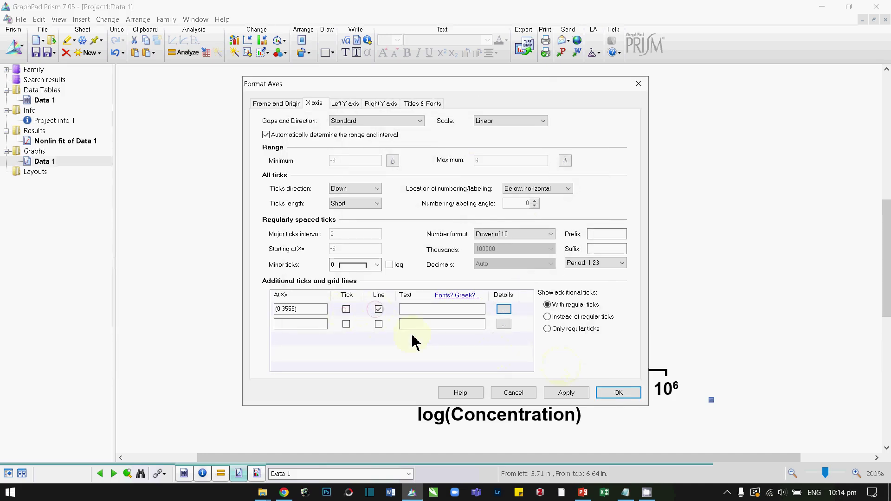
# - Examine where the vertical logMIC line crosses the fitted curve and the X axis on the graph
pyautogui.moveTo(513, 90); pyautogui.dragTo(204, 95)
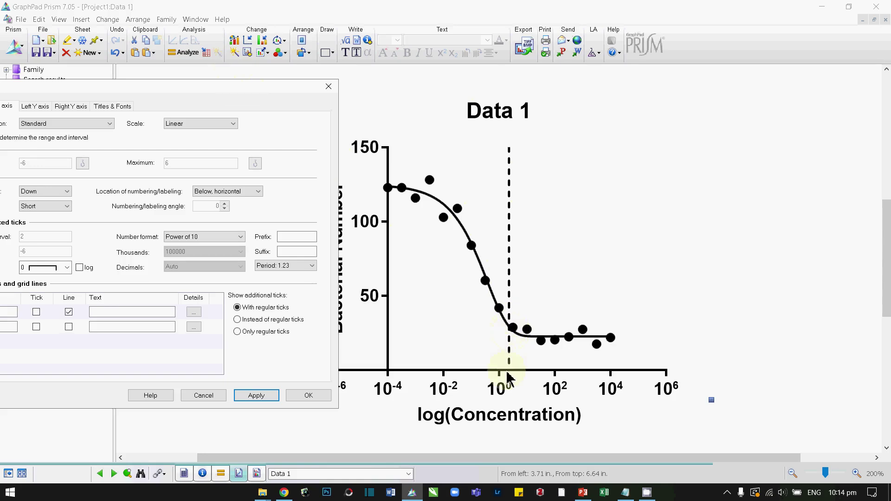
pyautogui.moveTo(223, 93); pyautogui.dragTo(207, 137)
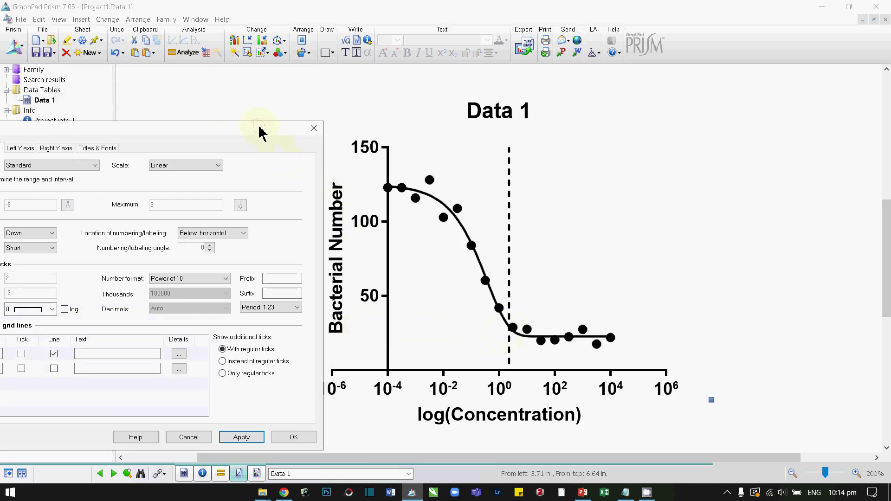
pyautogui.moveTo(259, 133); pyautogui.dragTo(543, 128)
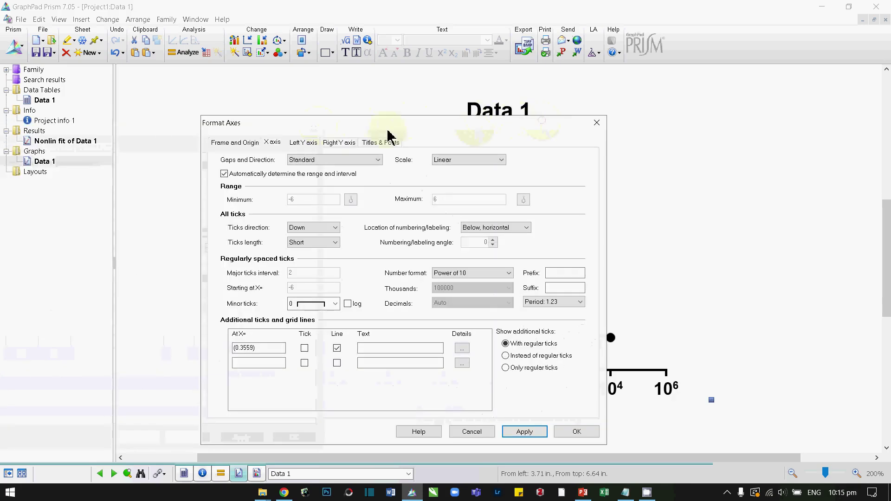
# - Add an additional tick on the left Y axis and hook its Y position to the best-fit Bottom value of Bacterial Number
pyautogui.click(316, 143)
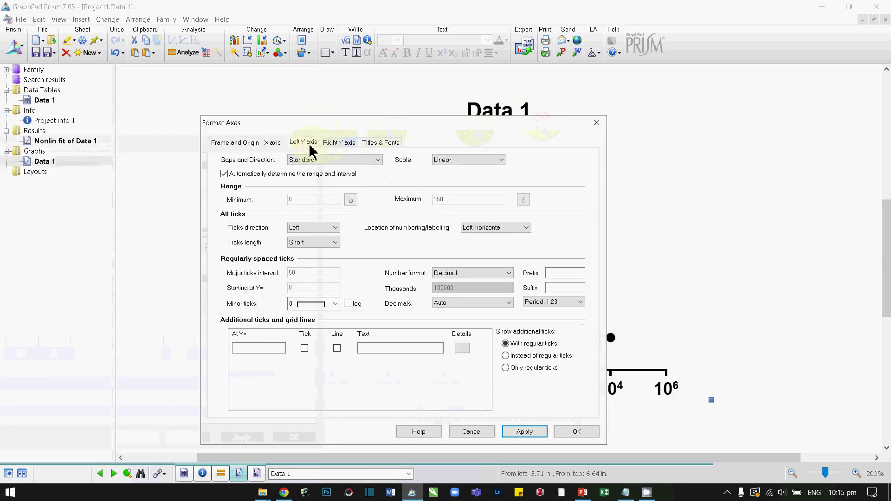
pyautogui.click(337, 349)
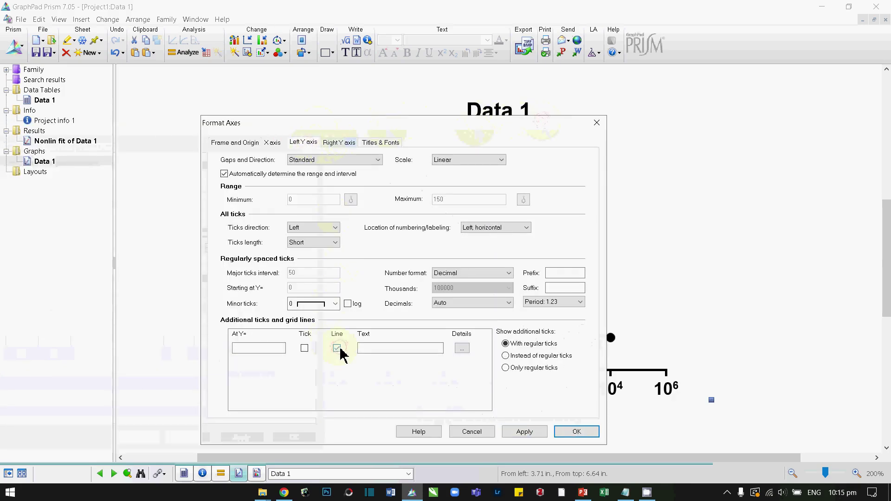
pyautogui.click(467, 351)
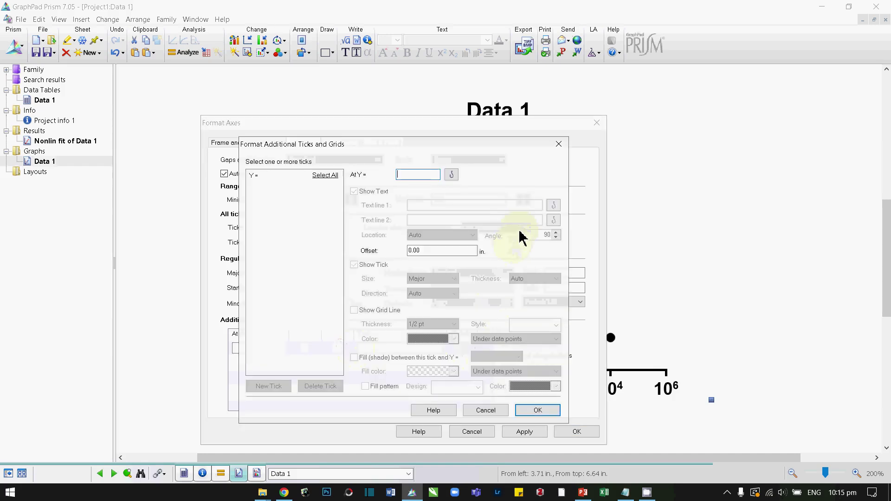
pyautogui.click(451, 176)
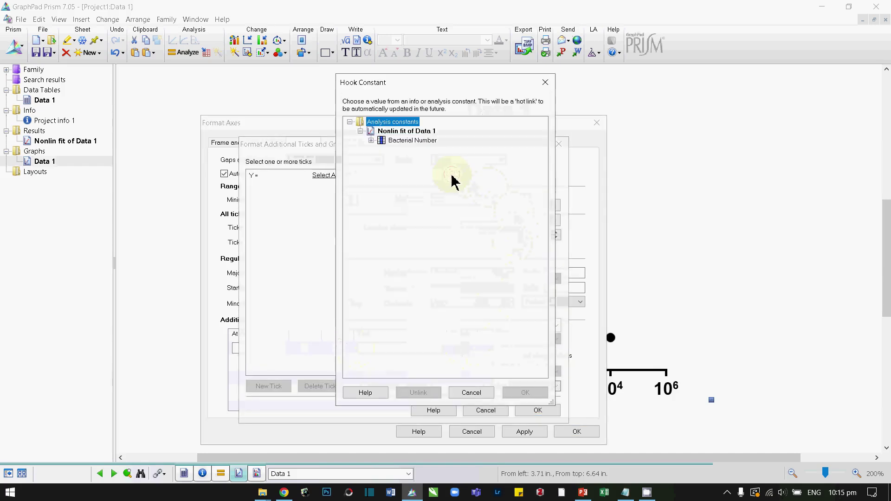
pyautogui.click(371, 141)
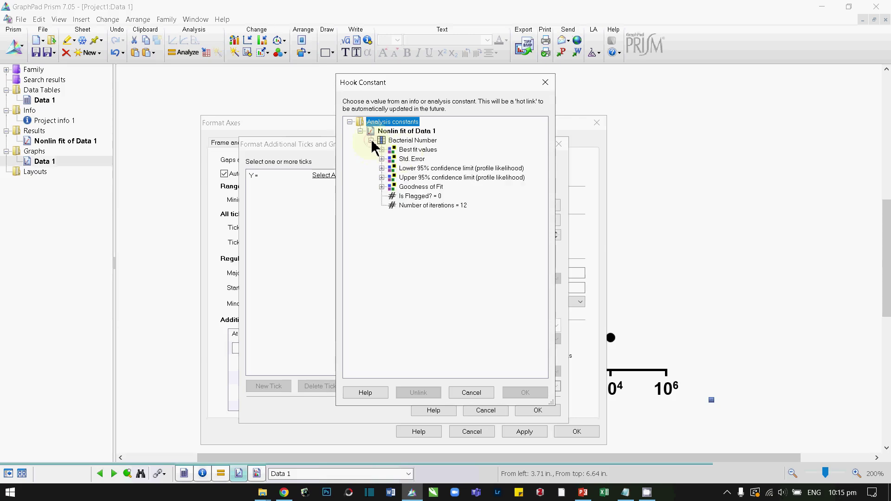
pyautogui.click(381, 149)
pyautogui.click(445, 178)
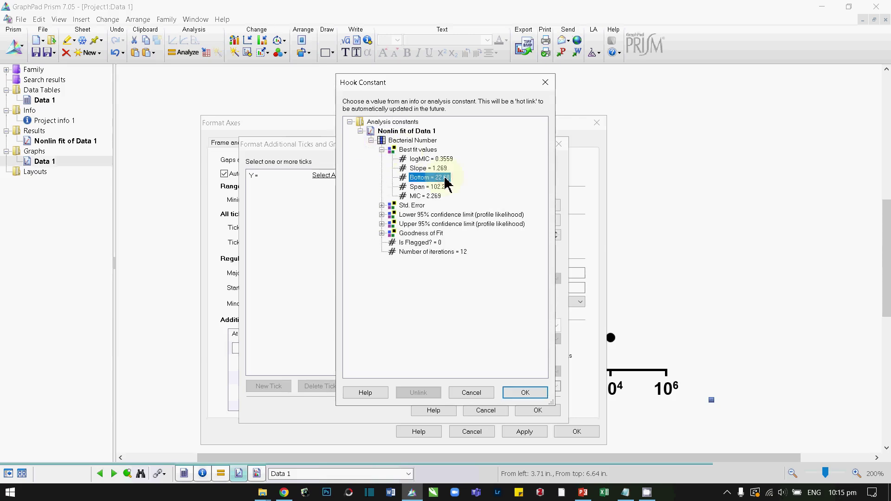
pyautogui.click(526, 394)
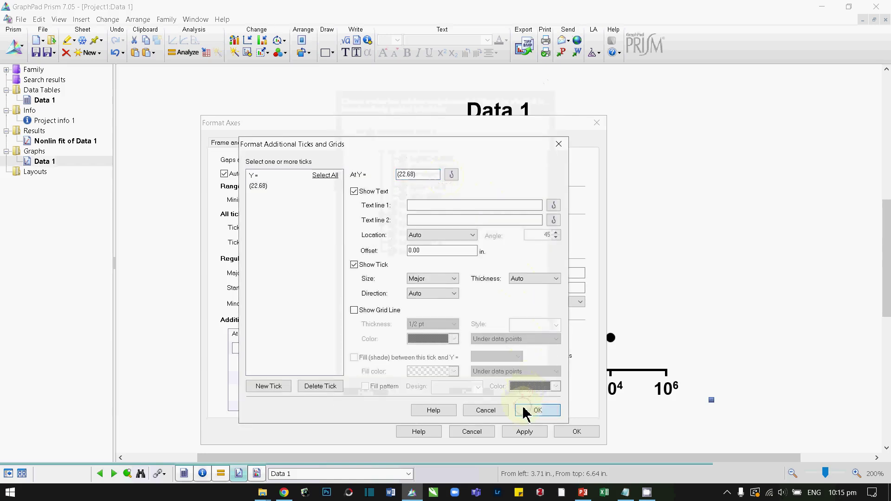
pyautogui.click(523, 412)
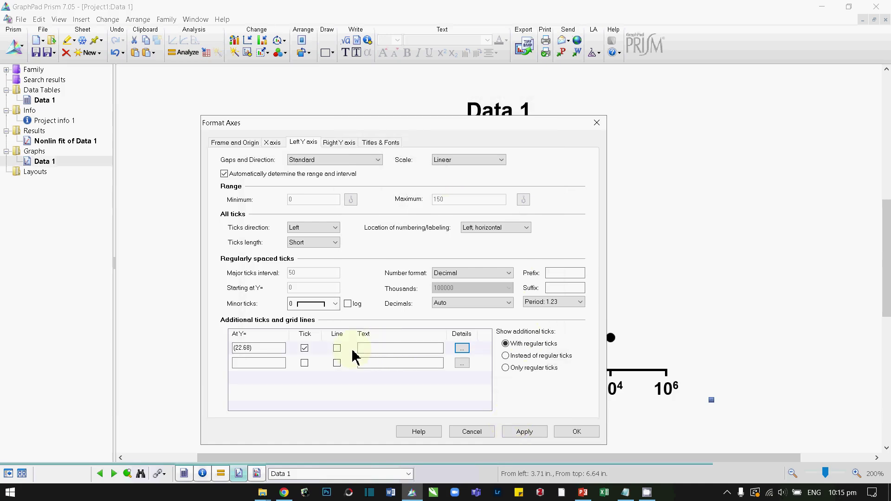
# - Show the additional Y-axis tick as a line without a tick mark and apply it to the graph
pyautogui.click(337, 348)
pyautogui.click(305, 349)
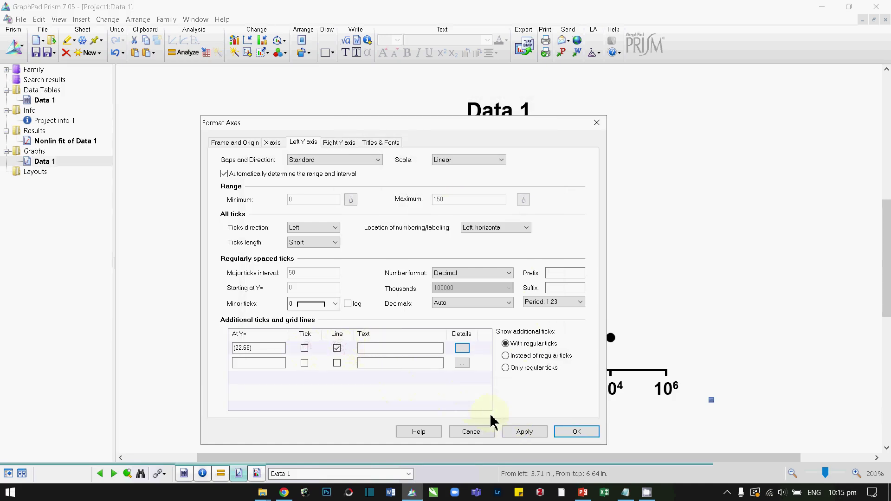
pyautogui.click(518, 433)
pyautogui.moveTo(526, 130); pyautogui.dragTo(293, 262)
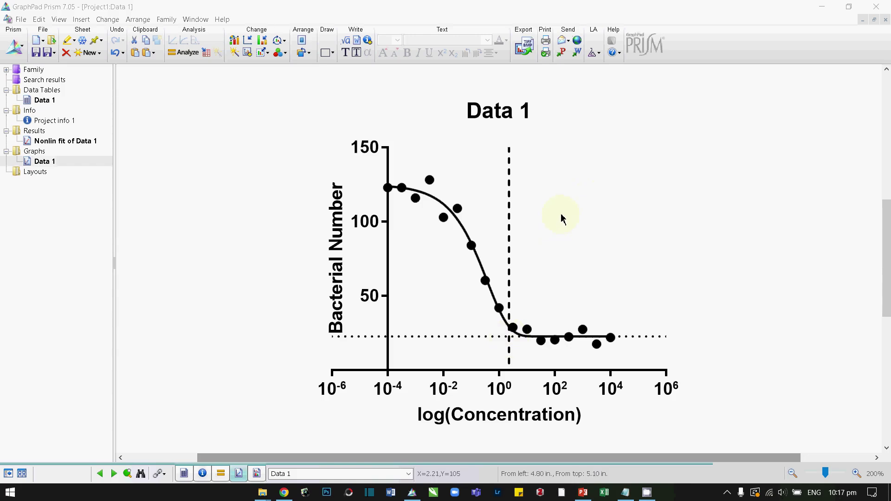
# - Add a text label "MIC = " near the graph's vertical dashed line, followed by the hooked best-fit MIC value of Bacterial Number
pyautogui.click(345, 53)
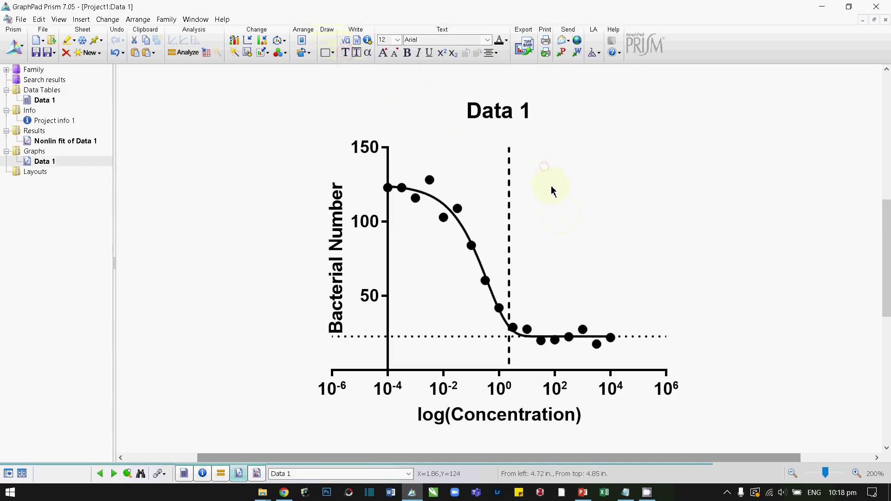
pyautogui.write('MIC')
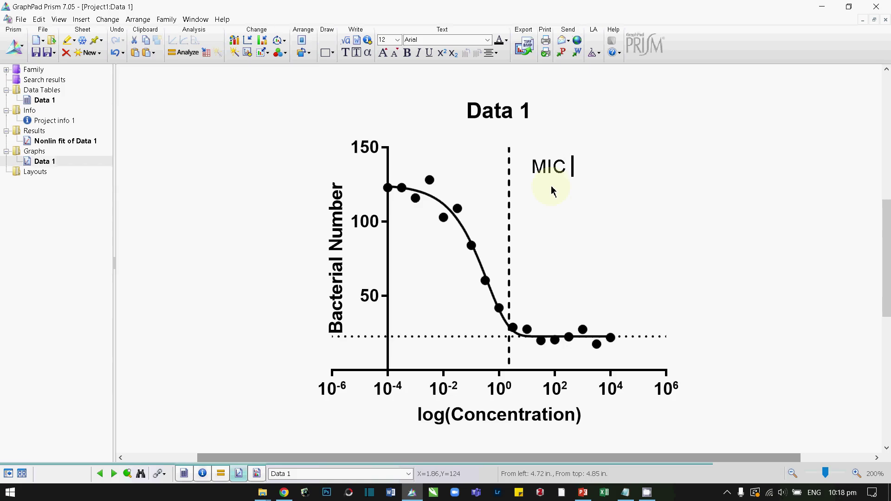
pyautogui.write(' =')
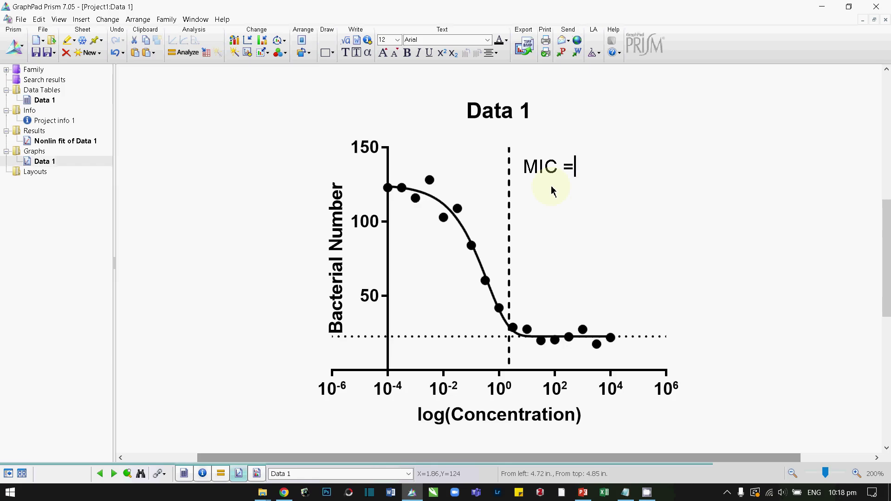
pyautogui.rightClick(584, 168)
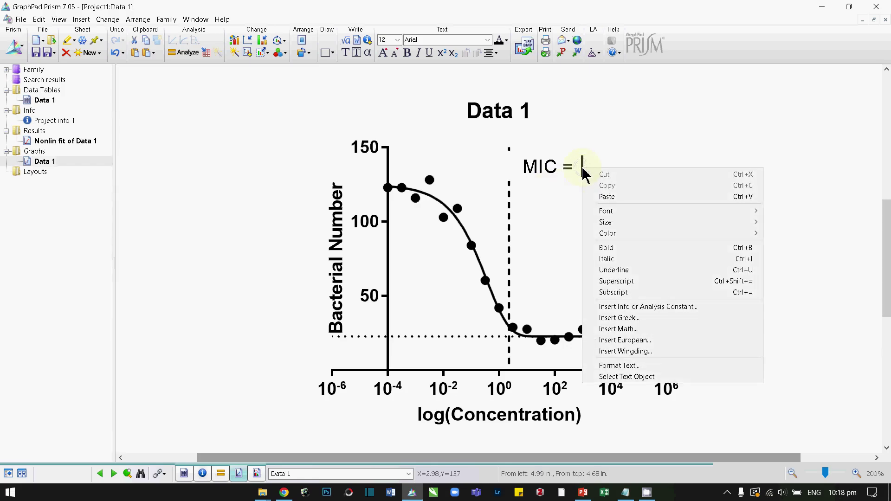
pyautogui.click(615, 308)
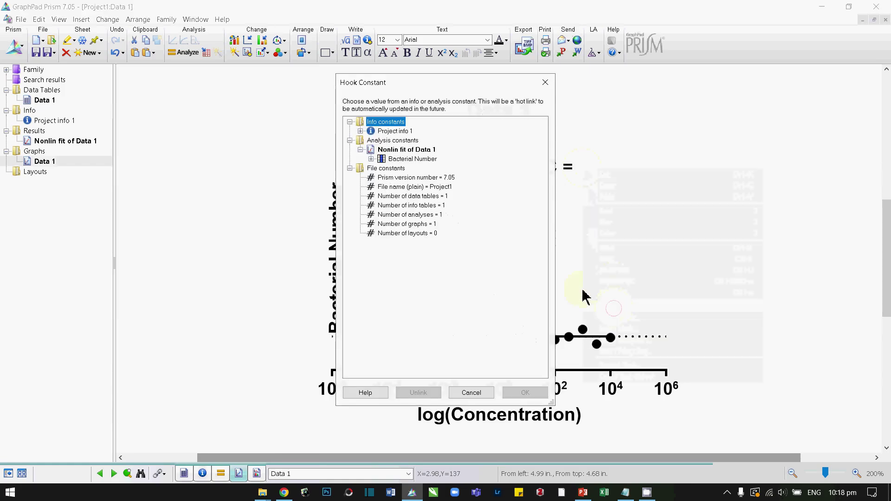
pyautogui.click(372, 159)
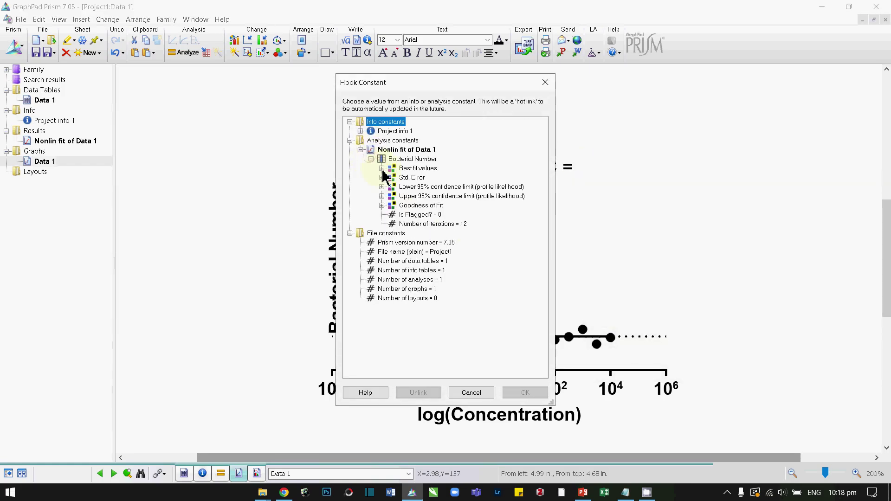
pyautogui.click(382, 169)
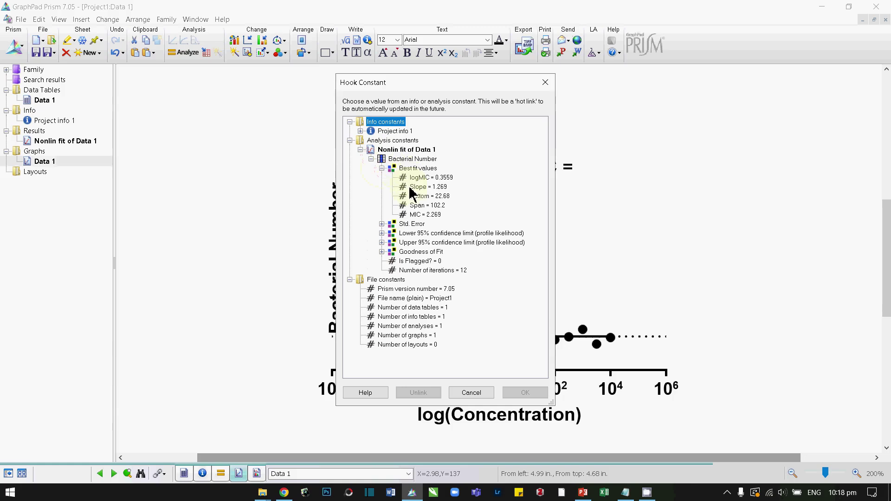
pyautogui.click(420, 214)
pyautogui.click(514, 393)
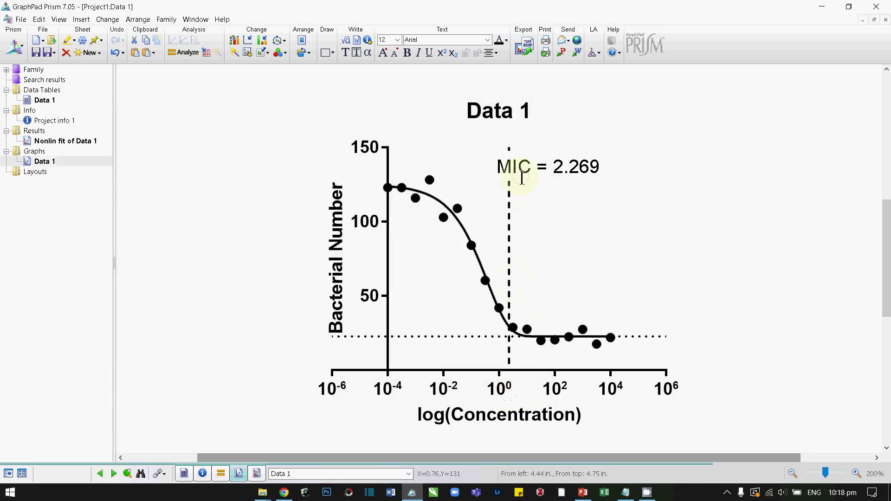
# - Move the MIC label clear of the dashed line with a copy directly beneath it, and prefix the copy's text with "log"
pyautogui.click(577, 163)
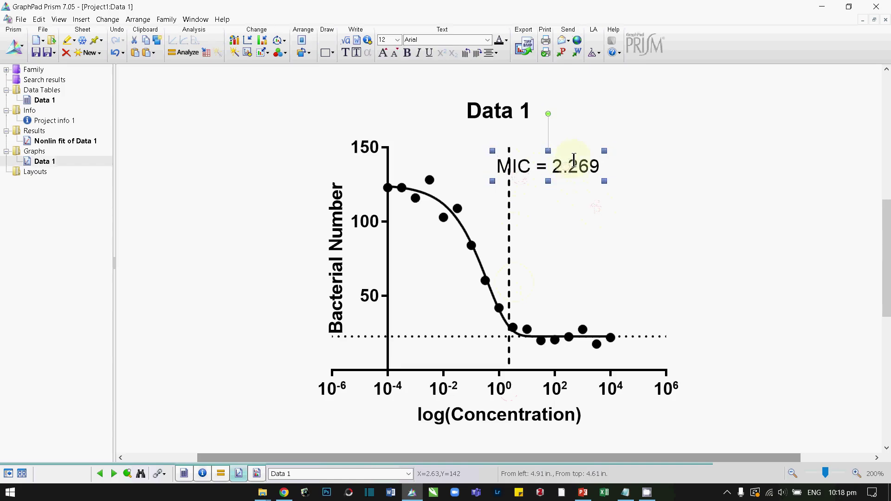
pyautogui.moveTo(552, 153); pyautogui.dragTo(561, 201)
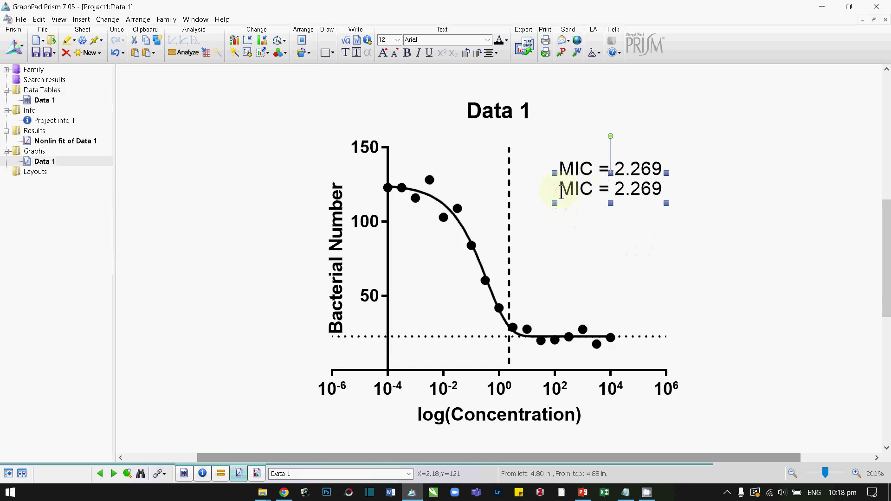
pyautogui.doubleClick(561, 192)
pyautogui.click(561, 192)
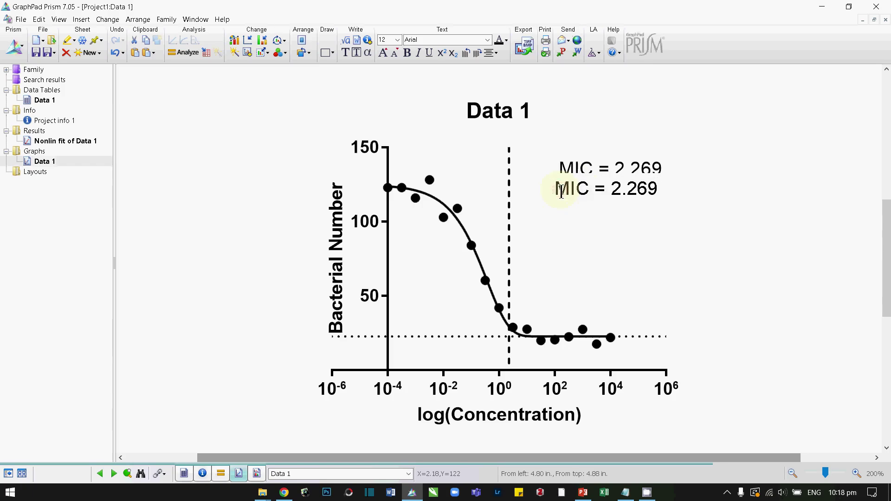
pyautogui.write('log')
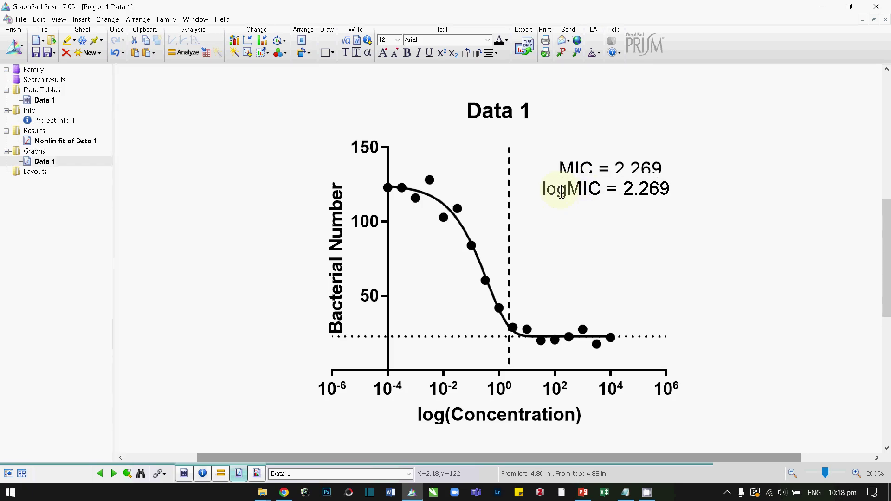
pyautogui.click(604, 206)
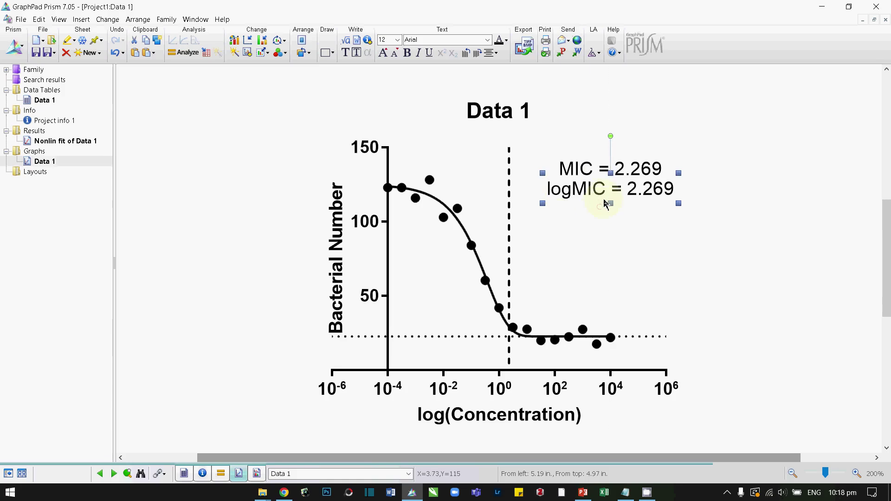
pyautogui.moveTo(607, 204); pyautogui.dragTo(602, 205)
# - Replace the value in the logMIC label with the hooked best-fit logMIC constant of Bacterial Number
pyautogui.doubleClick(619, 194)
pyautogui.click(619, 194)
pyautogui.moveTo(618, 195); pyautogui.dragTo(663, 194)
pyautogui.rightClick(662, 194)
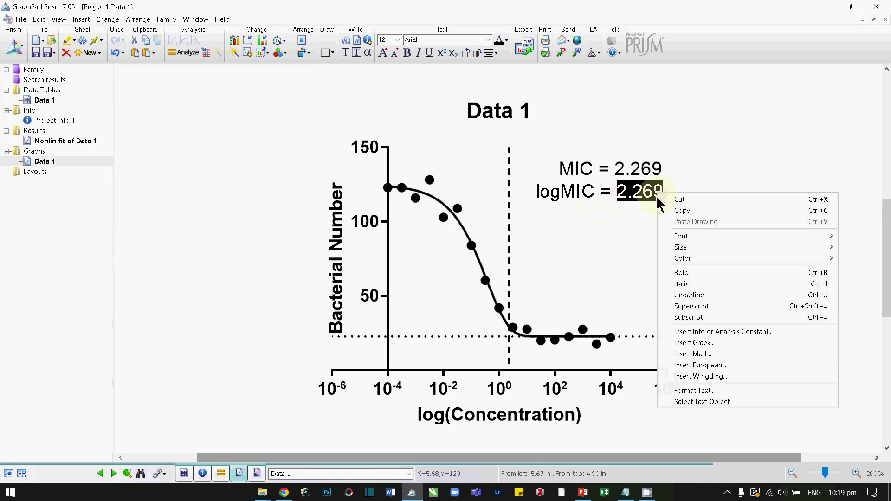
pyautogui.click(679, 331)
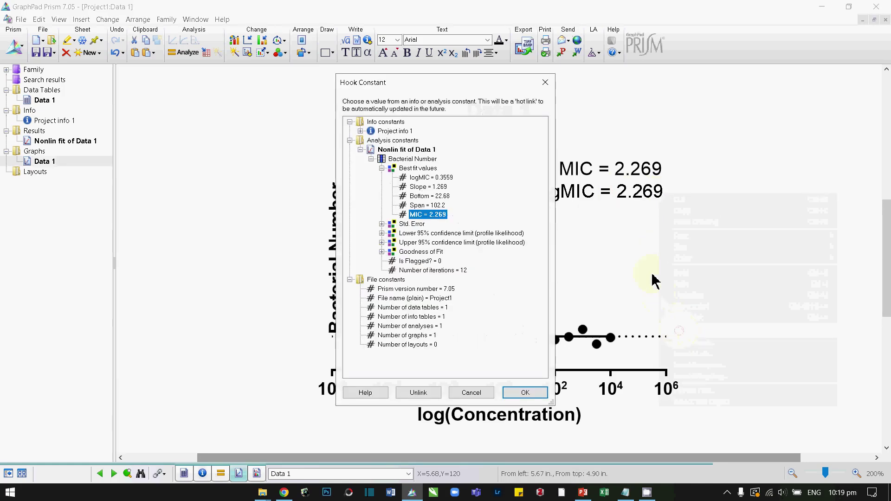
pyautogui.click(428, 178)
pyautogui.click(515, 393)
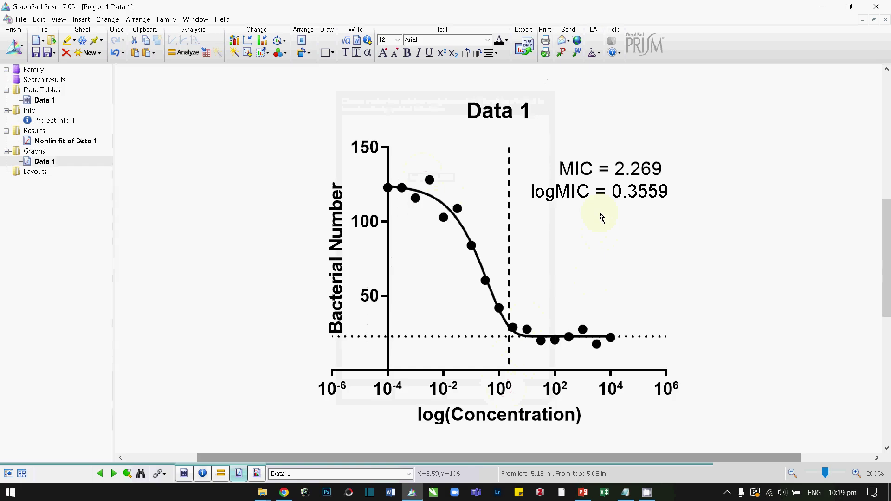
# - Change the graph title to "MIC"
pyautogui.doubleClick(493, 120)
pyautogui.write('MIC')
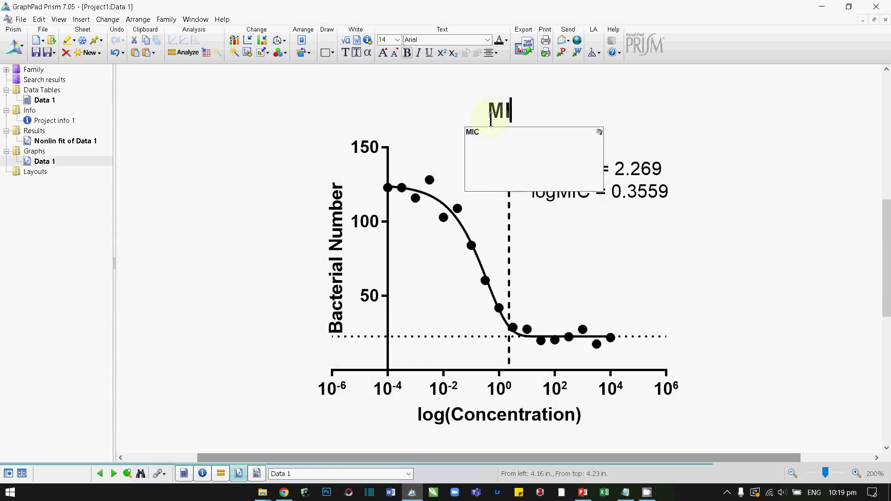
pyautogui.click(593, 111)
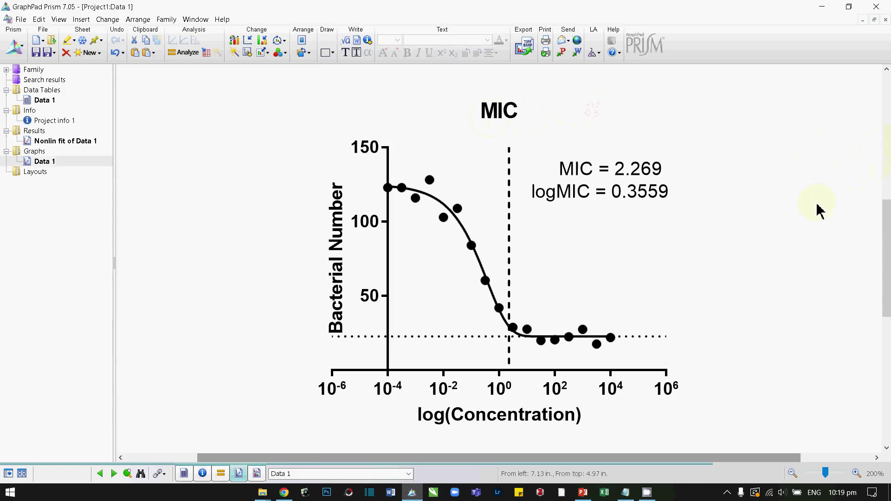